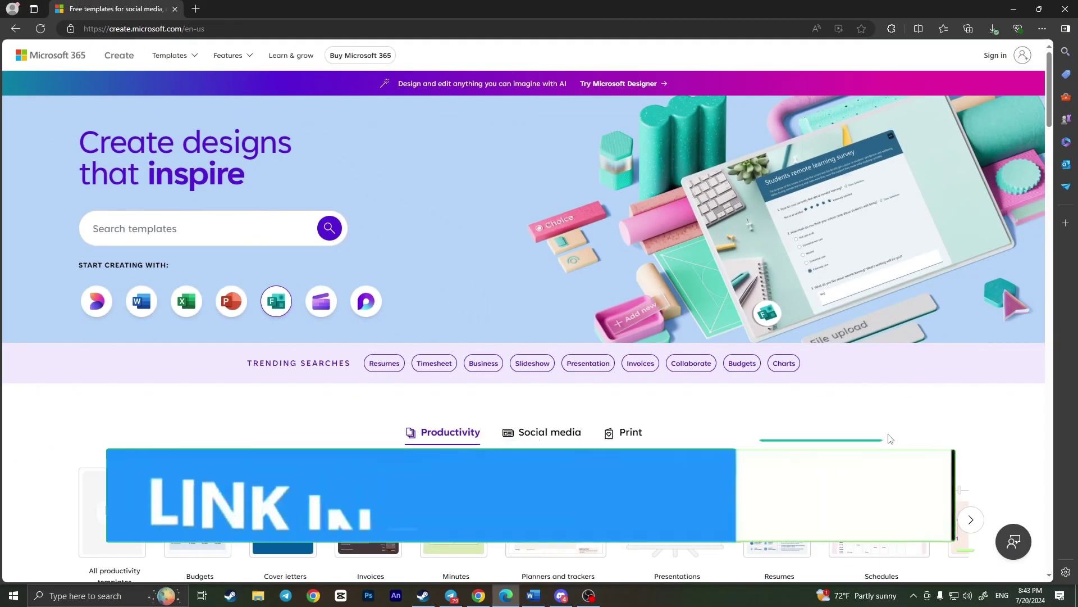
Quit Telegram from the system tray and clear the accidental text selection on the Create page.
left_click(913, 596)
right_click(904, 552)
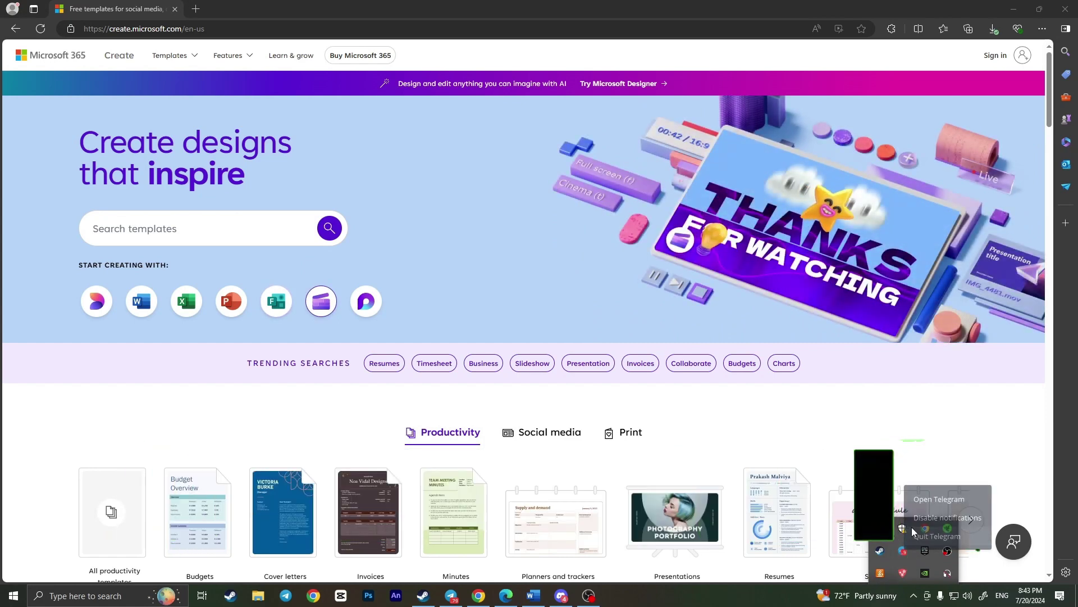
left_click(911, 527)
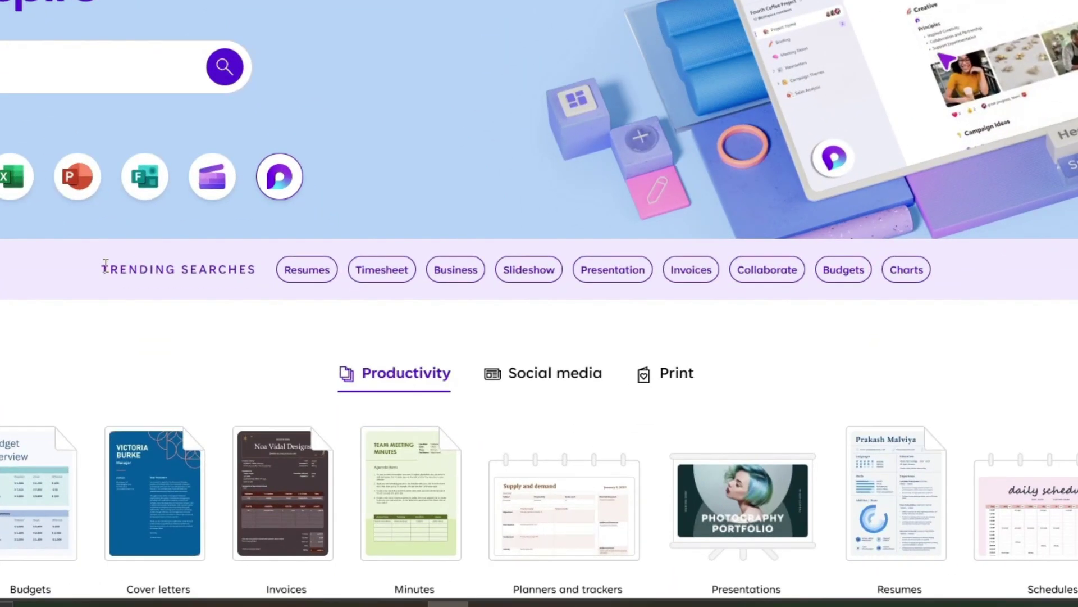
left_click_drag(252, 359, 261, 359)
left_click(256, 272)
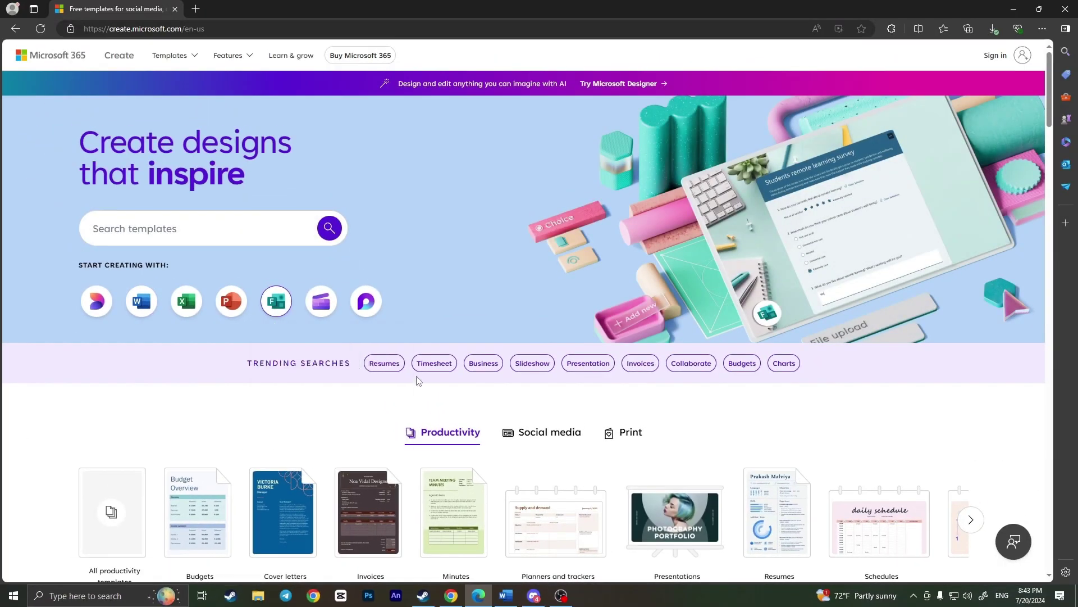
left_click(391, 368)
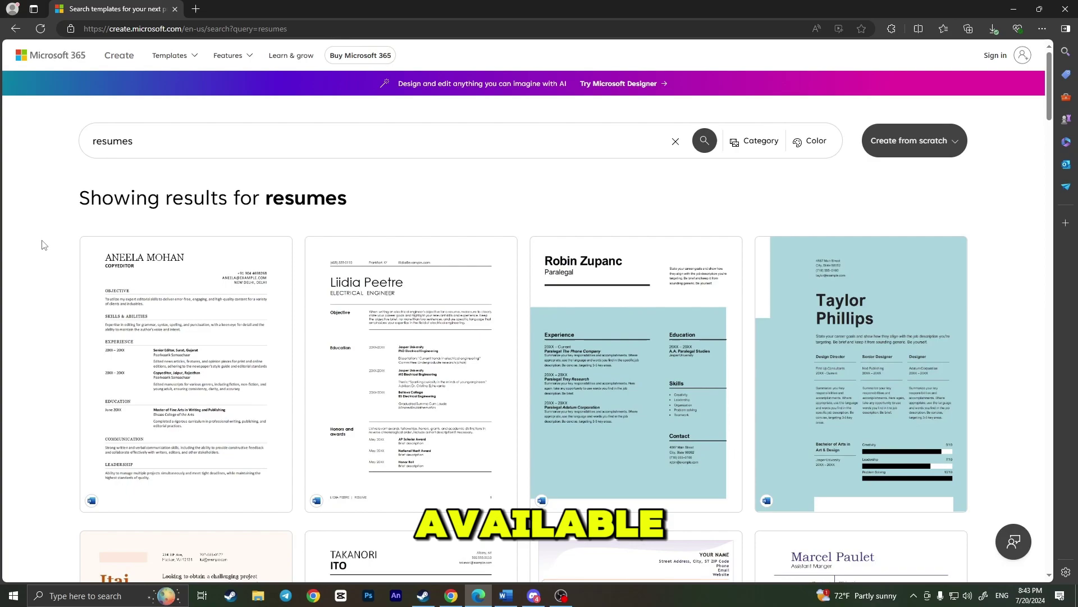
scroll(45, 247, "down", 10)
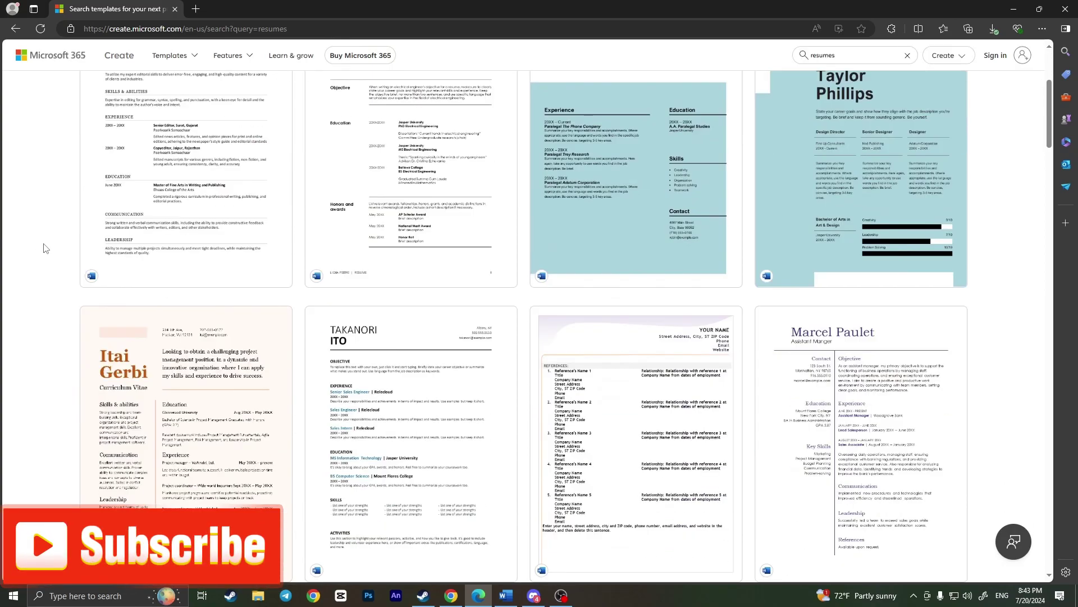
scroll(53, 250, "down", 3)
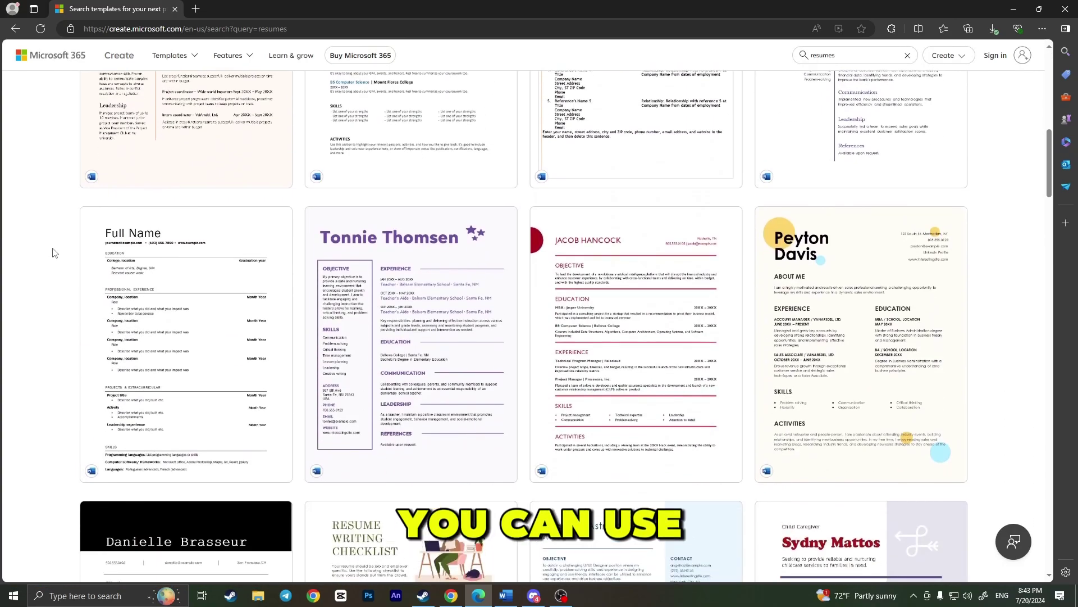
scroll(48, 289, "up", 6)
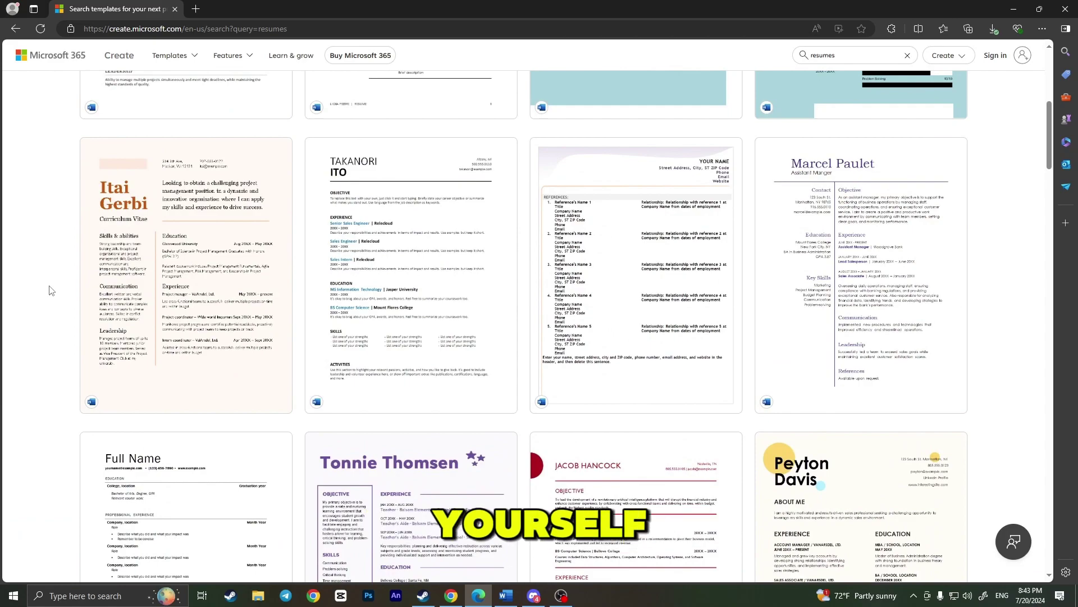
scroll(50, 290, "up", 3)
scroll(51, 292, "down", 13)
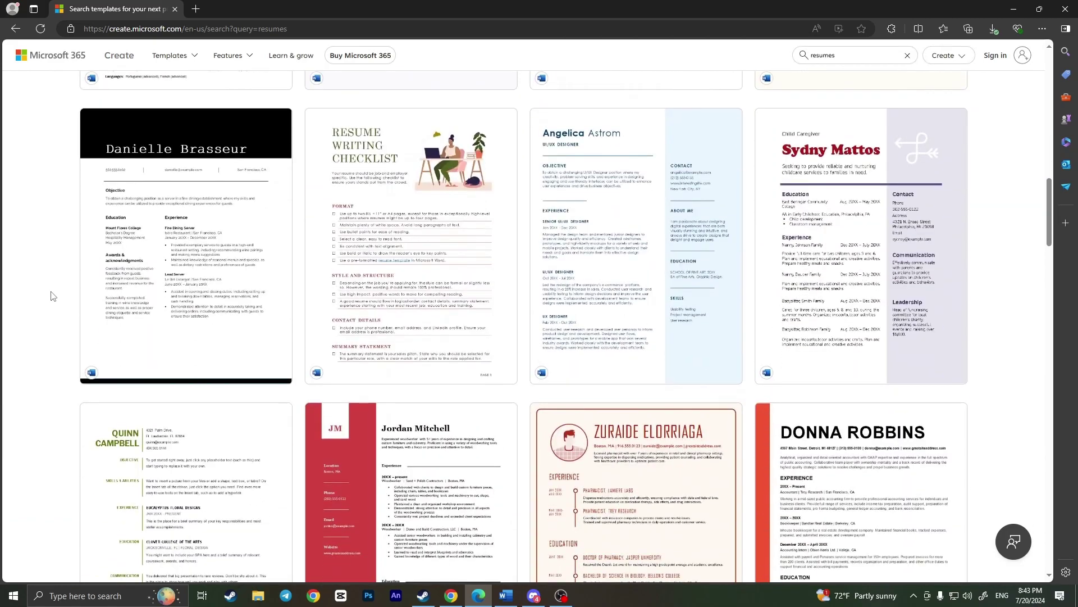
scroll(50, 296, "down", 4)
scroll(53, 301, "up", 11)
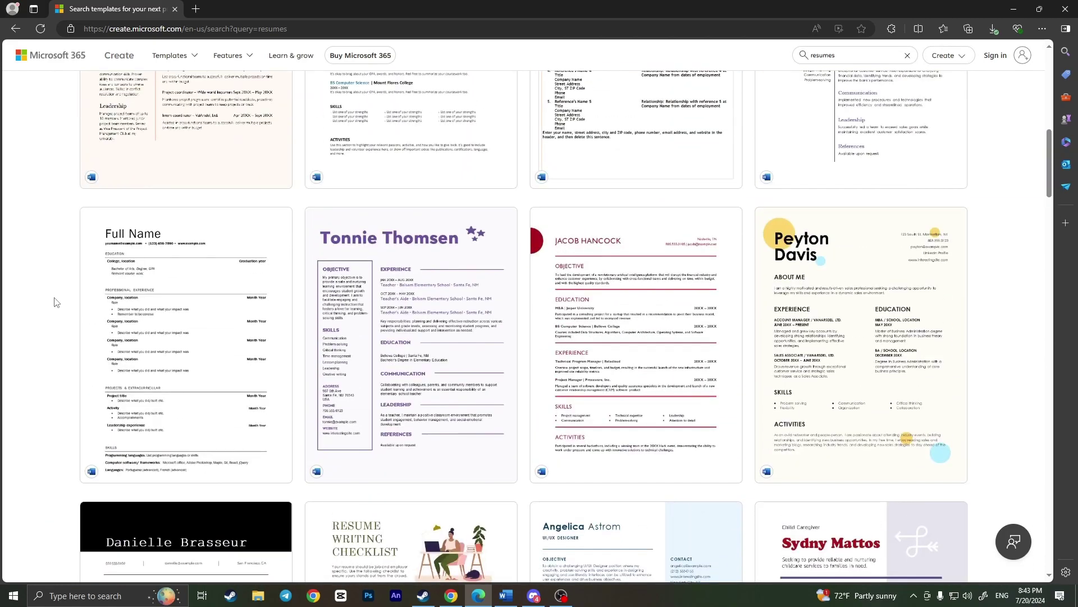
scroll(57, 302, "up", 11)
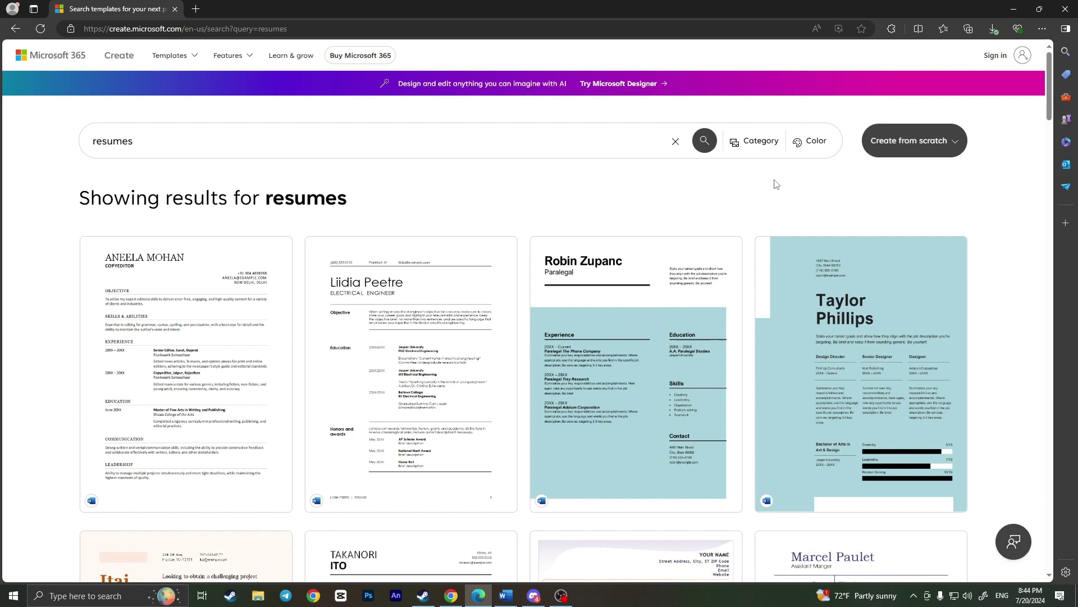
left_click(822, 150)
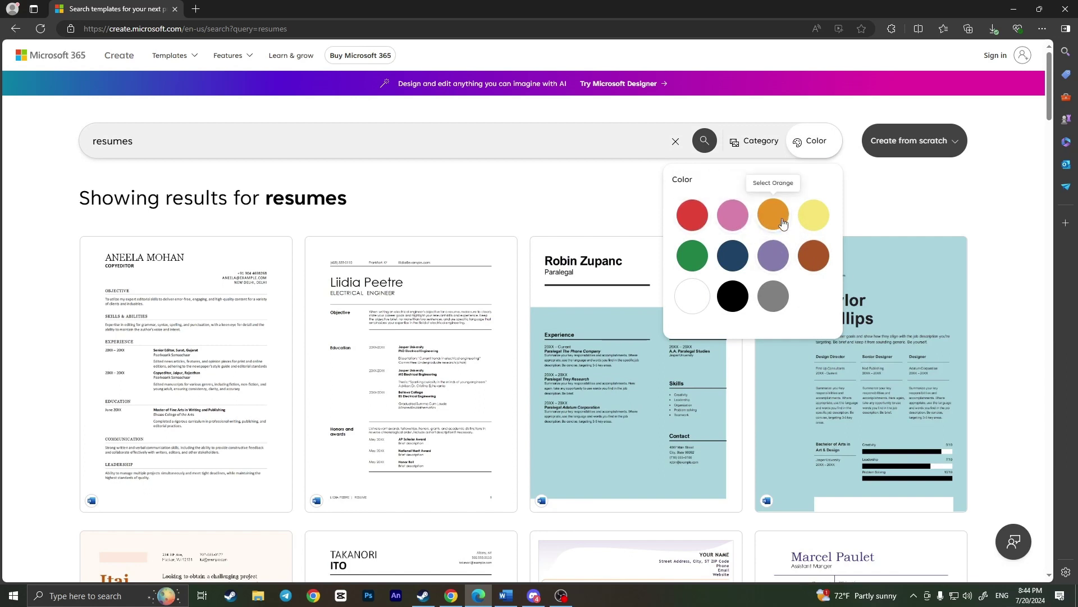
left_click(696, 262)
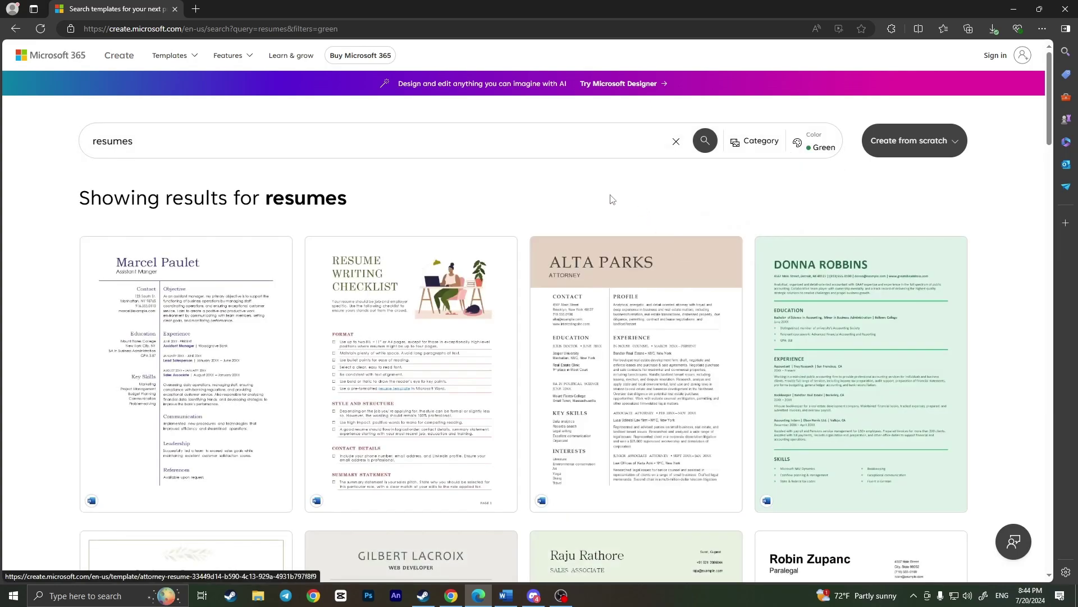
scroll(556, 188, "down", 2)
scroll(556, 188, "down", 7)
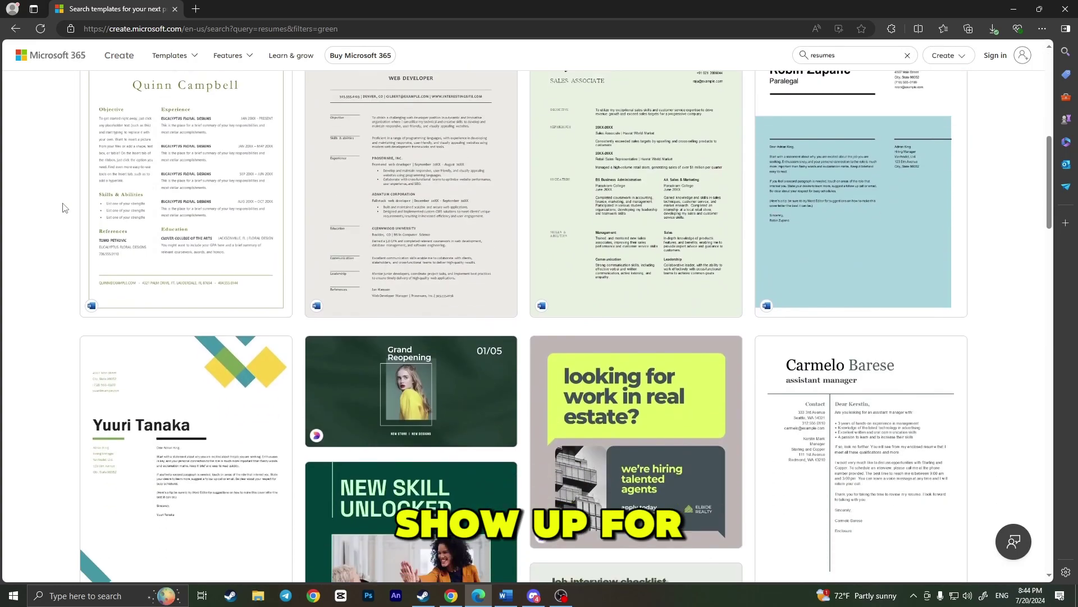
scroll(65, 208, "down", 6)
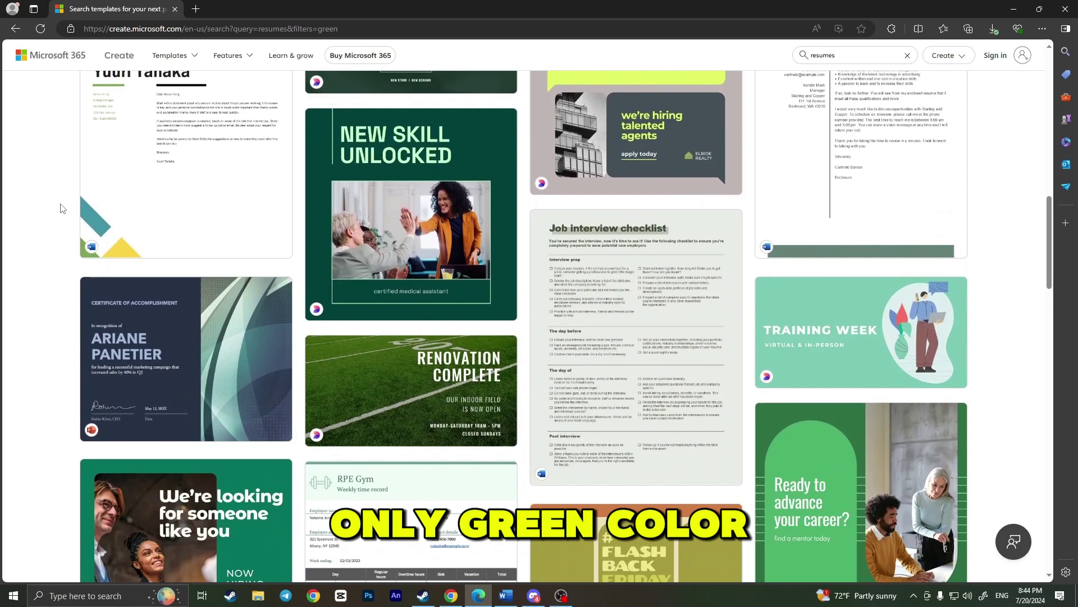
scroll(65, 225, "up", 3)
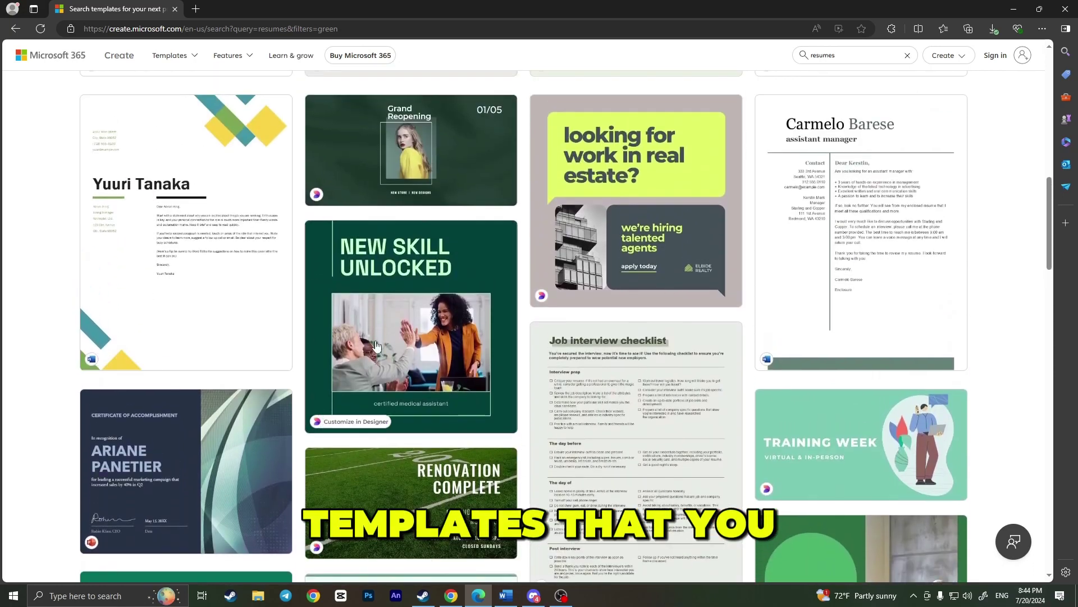
scroll(370, 345, "up", 7)
scroll(371, 345, "up", 6)
left_click(800, 141)
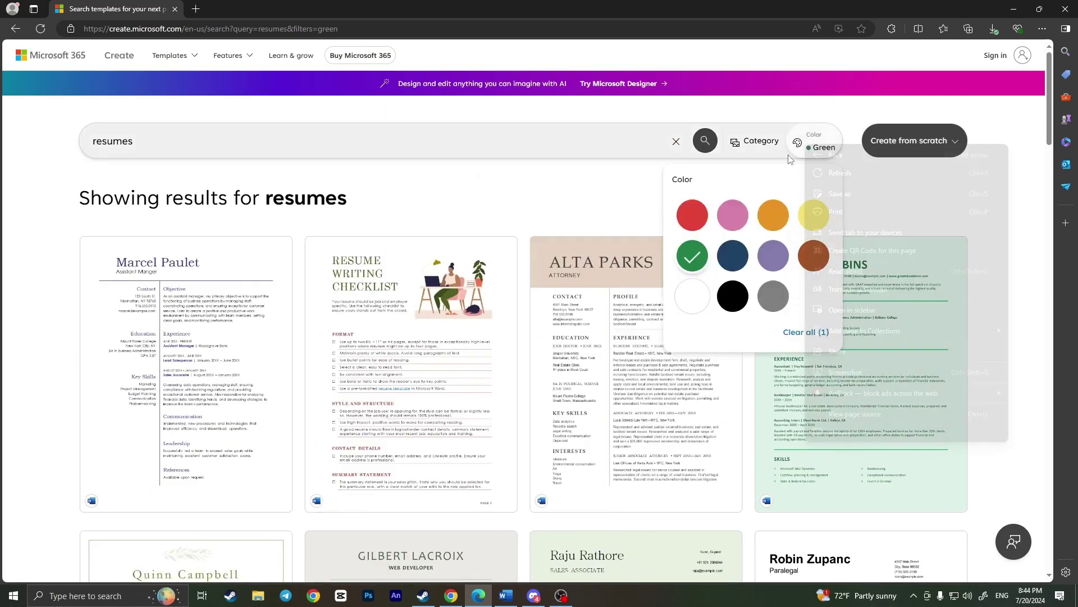
right_click(807, 147)
left_click(751, 336)
left_click(804, 337)
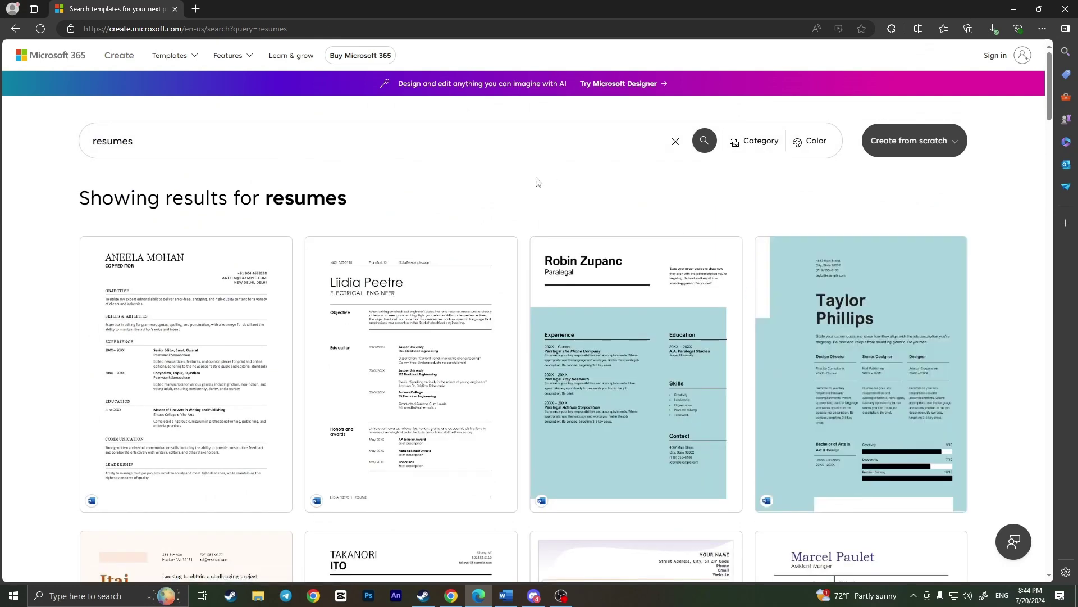
Browse the resume results and open the Resume writing checklist template.
scroll(27, 213, "down", 2)
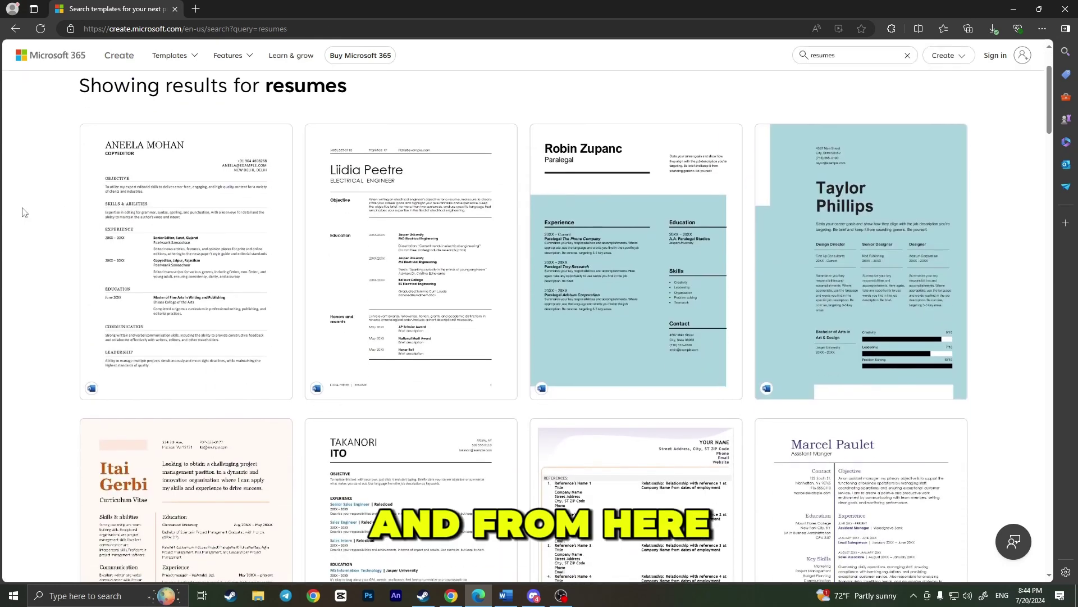
scroll(25, 213, "down", 8)
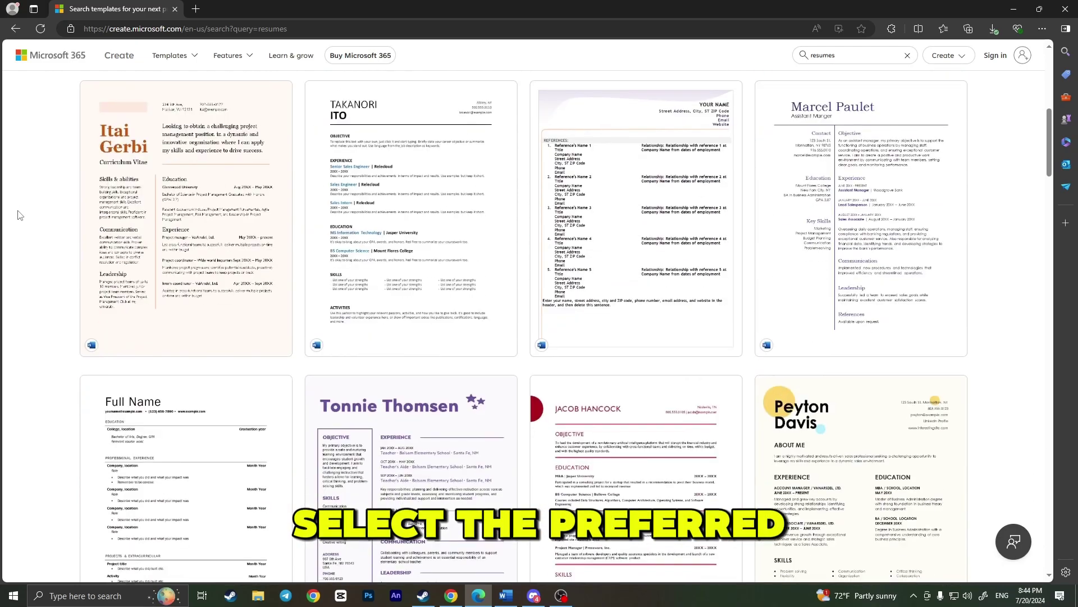
scroll(20, 215, "down", 4)
scroll(20, 215, "down", 5)
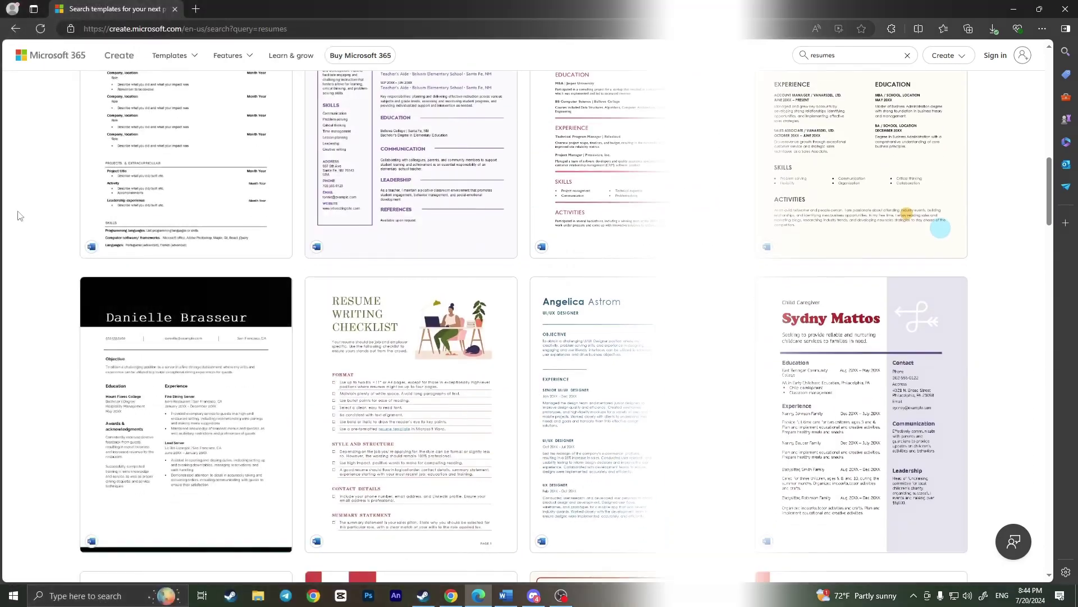
scroll(105, 246, "up", 3)
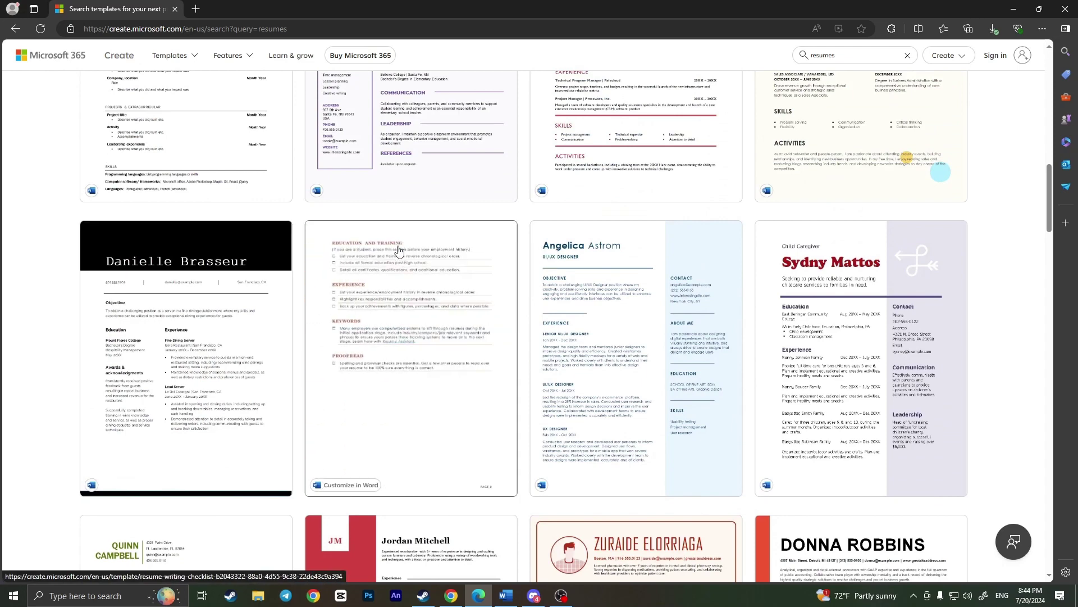
left_click(399, 249)
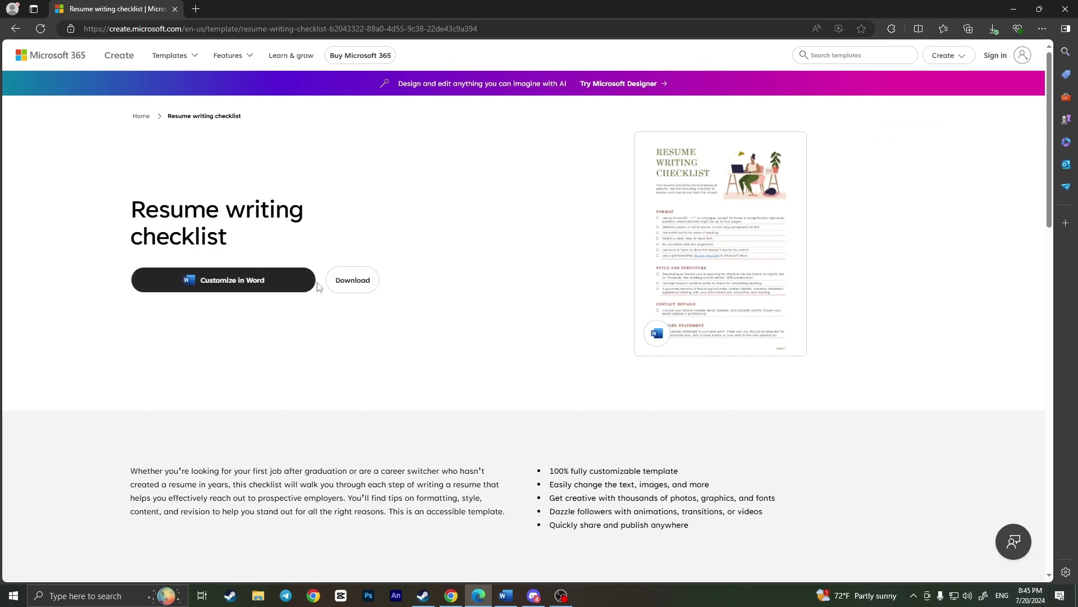
In Word, search the new-document templates for Resumes and Cover Letters.
left_click(506, 596)
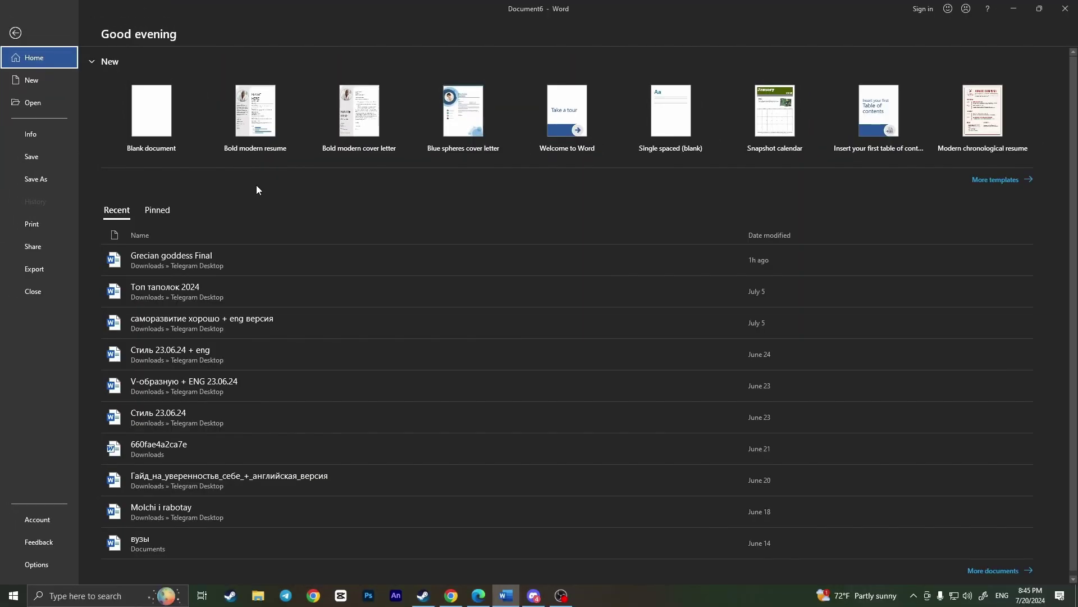
left_click(36, 78)
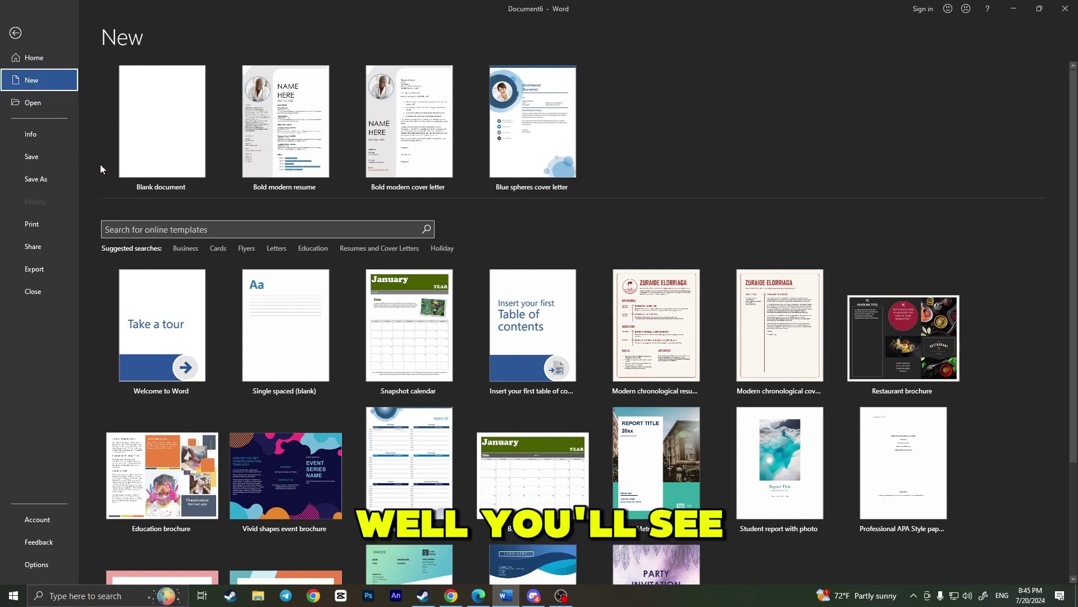
left_click(148, 228)
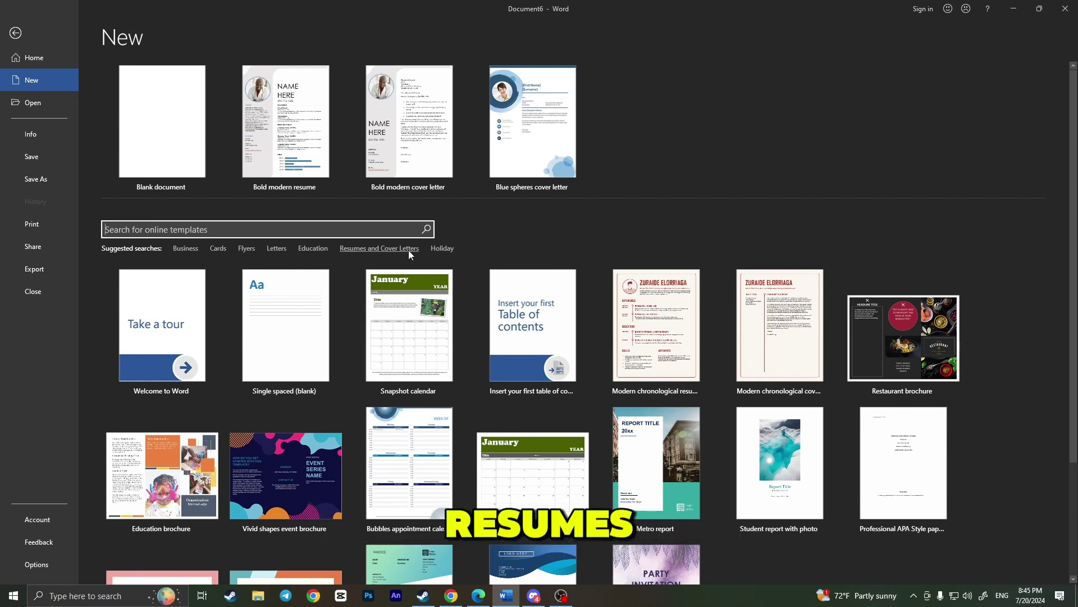
left_click(384, 248)
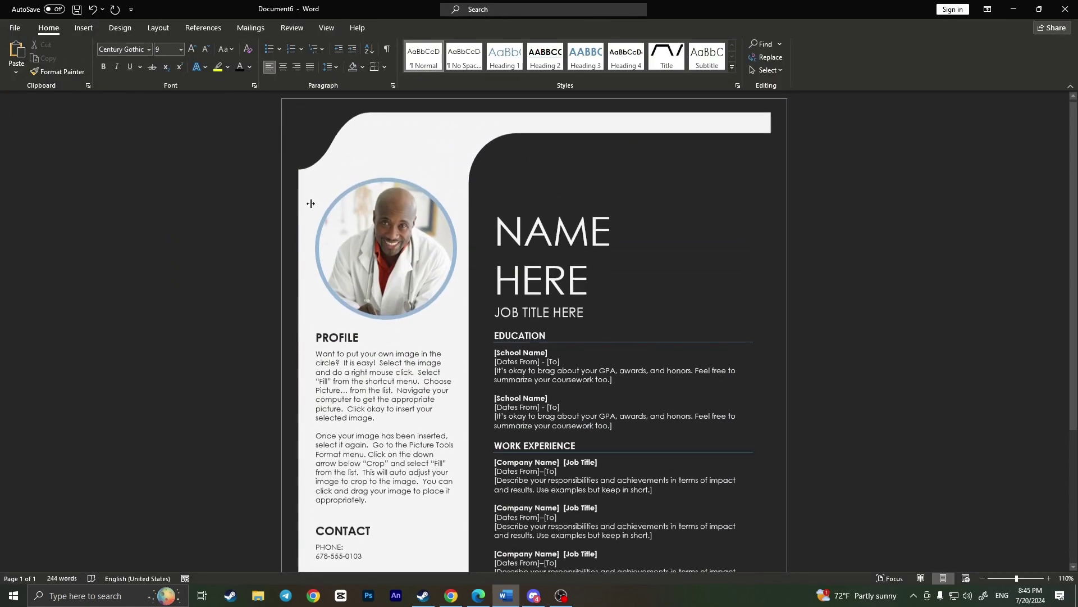
Look over the resume, then search the File > New templates for Resumes and Cover Letters again.
scroll(480, 266, "down", 2)
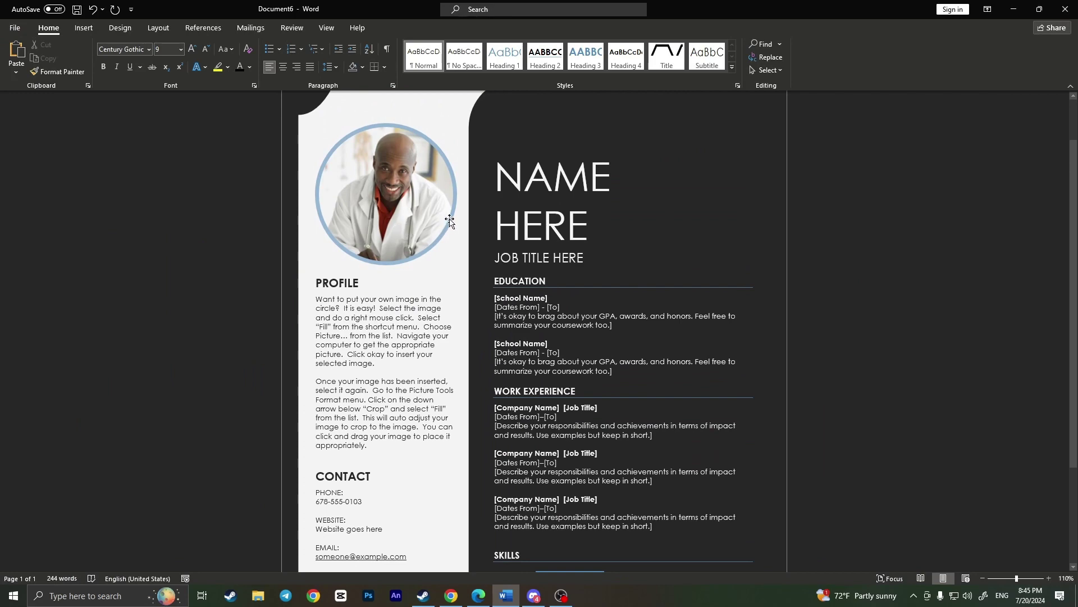
scroll(450, 221, "up", 2)
scroll(433, 252, "down", 6)
scroll(412, 287, "up", 4)
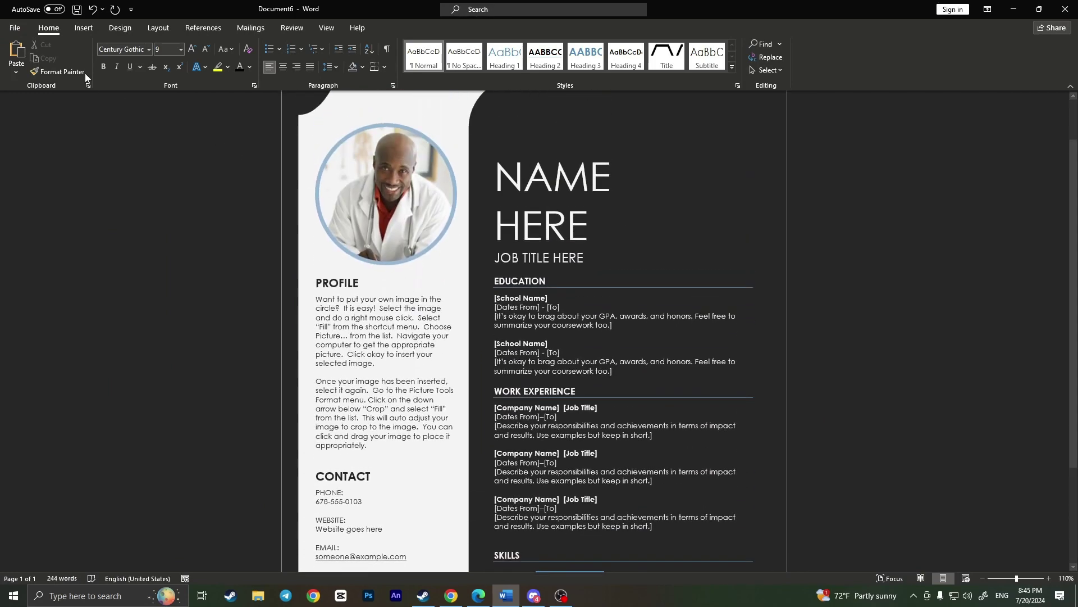
left_click(18, 29)
left_click(31, 79)
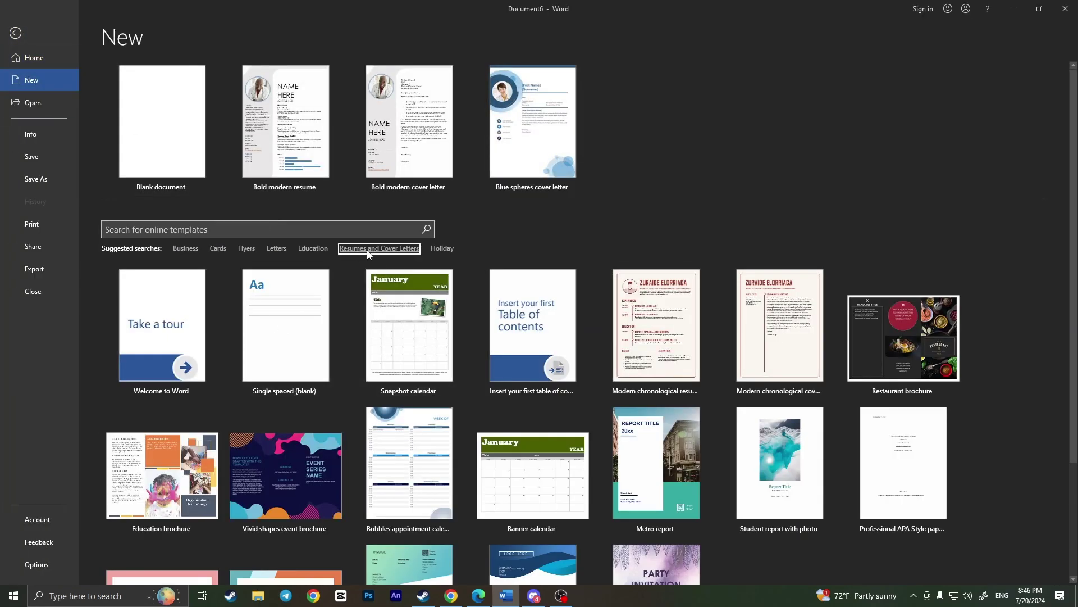
left_click(393, 248)
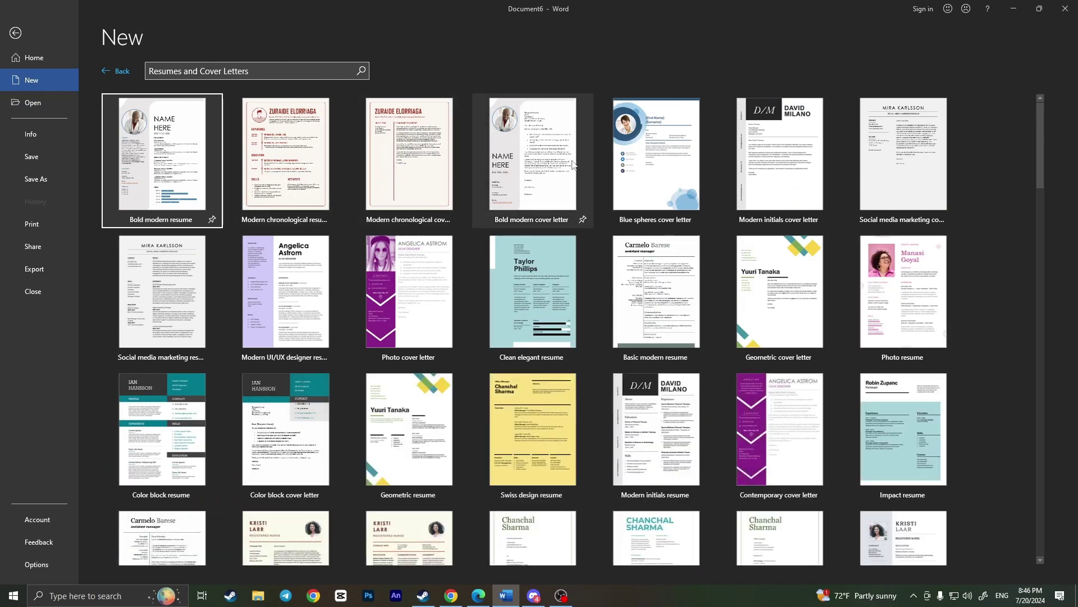
Preview the Bold modern cover letter template, close it and go back to the resume.
left_click(530, 163)
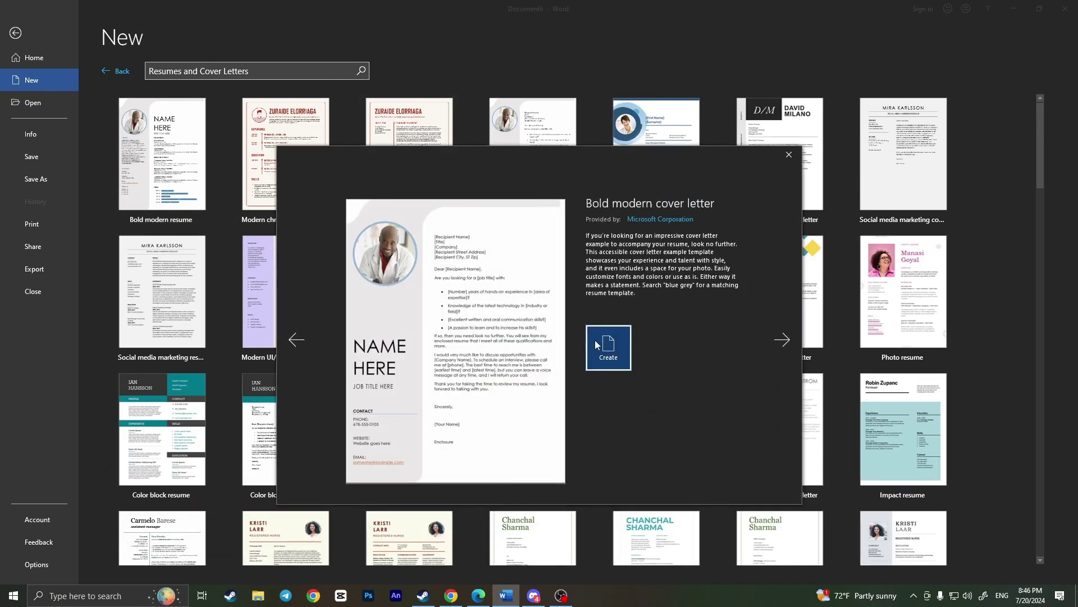
left_click(786, 157)
left_click(15, 34)
Select the round resume photo and choose Fill > Picture from its shortcut toolbar.
scroll(370, 145, "down", 2)
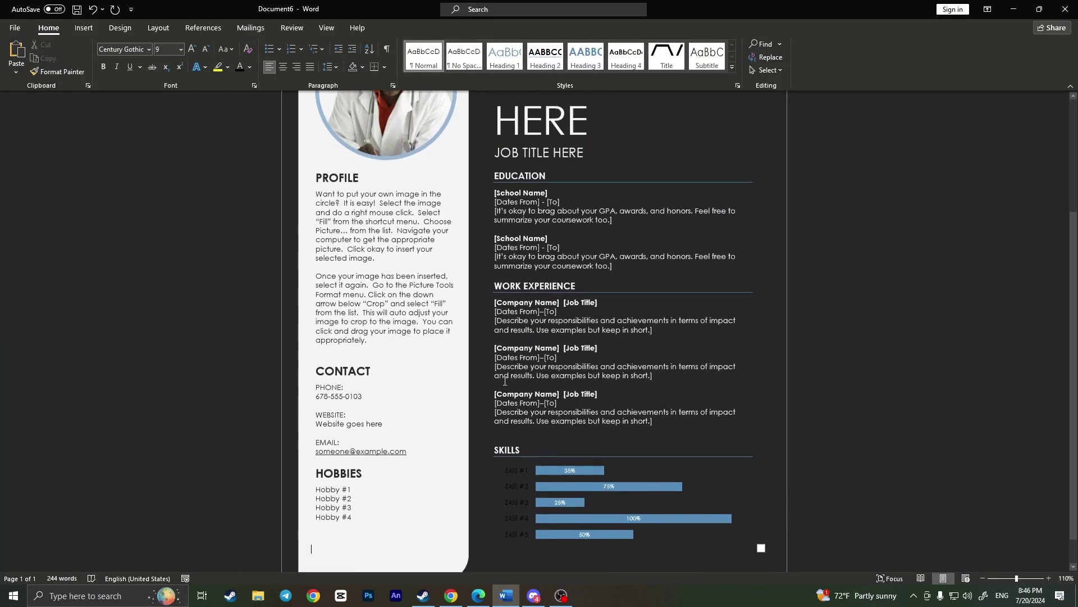
scroll(438, 264, "up", 2)
scroll(477, 337, "down", 2)
scroll(510, 388, "up", 2)
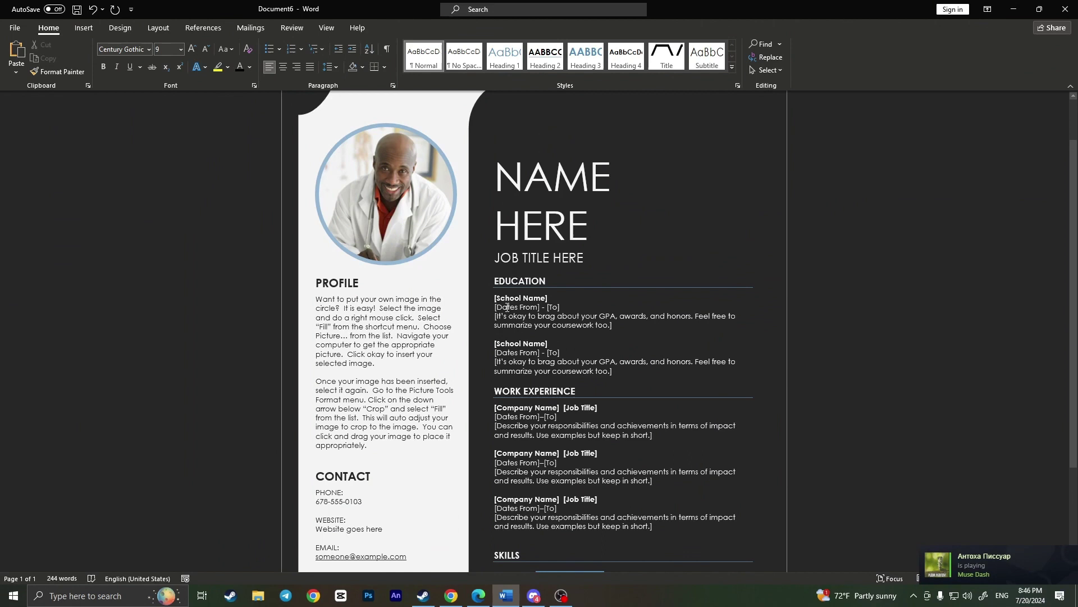
scroll(500, 297, "up", 2)
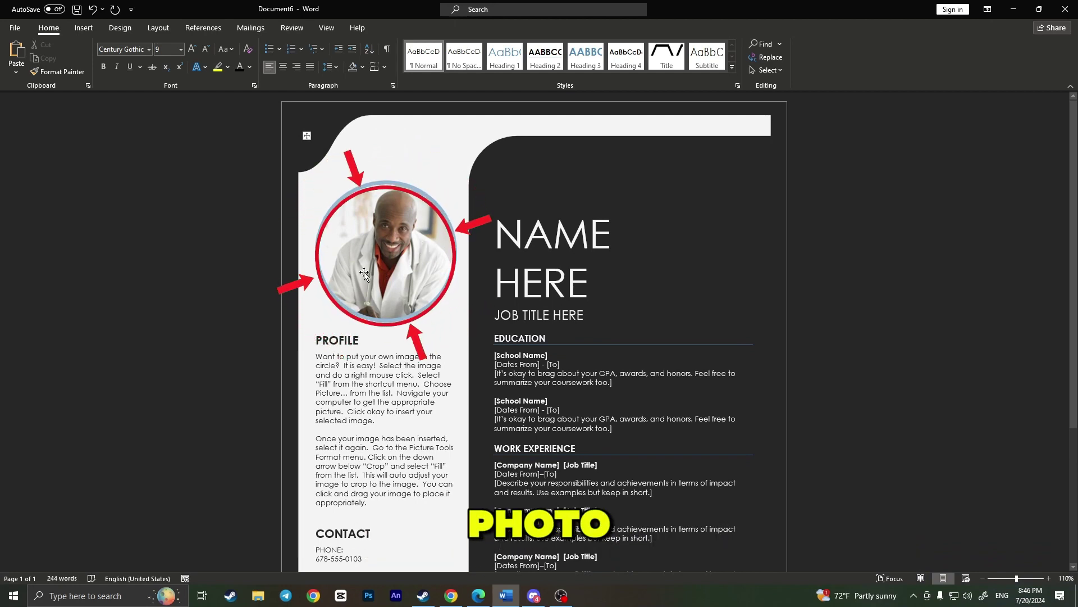
left_click(427, 250)
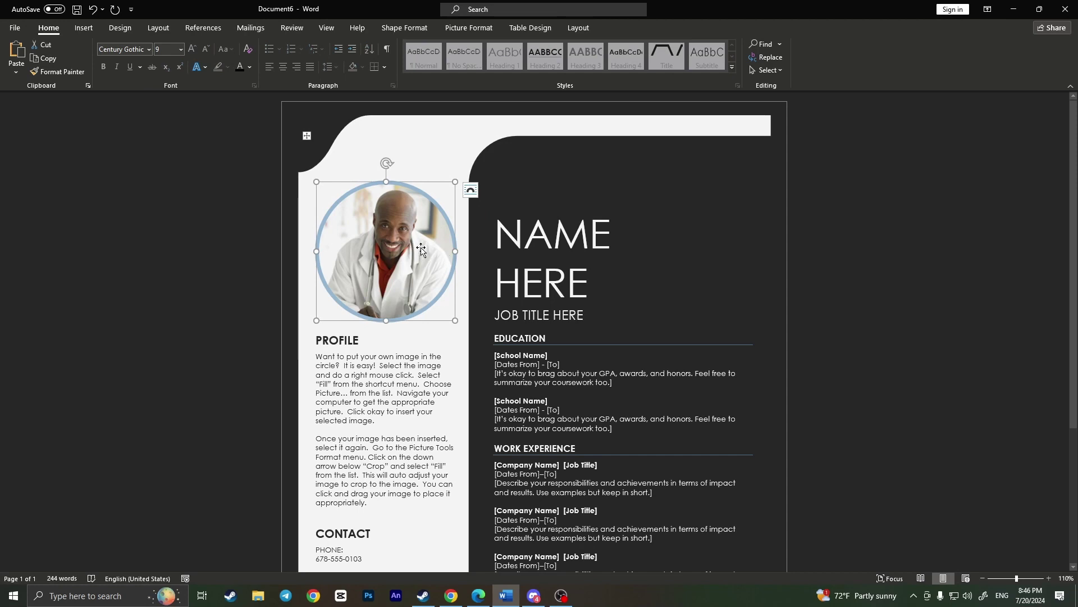
right_click(421, 250)
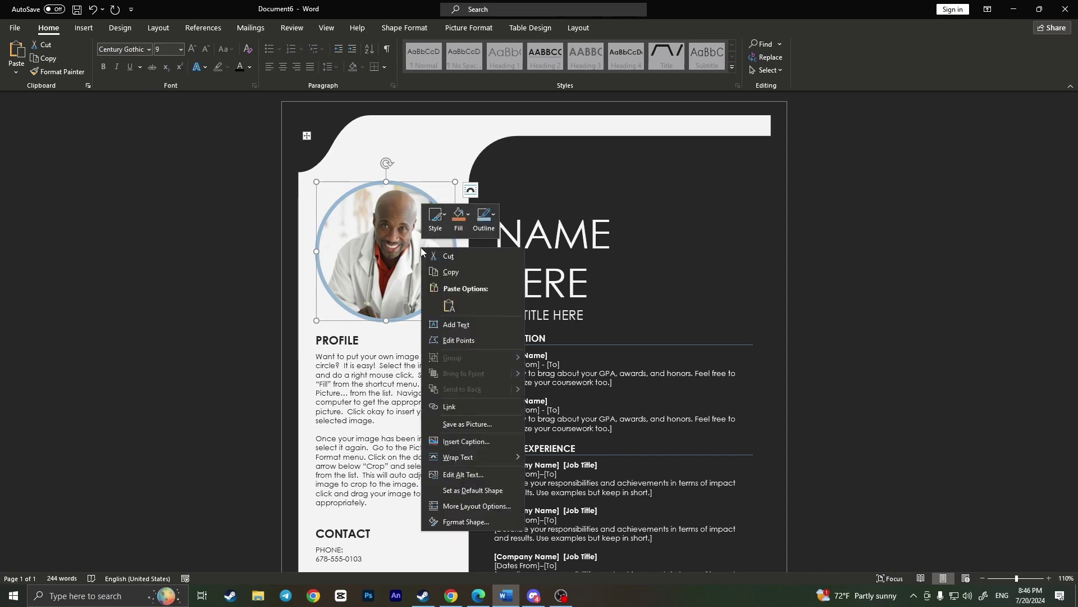
left_click(463, 221)
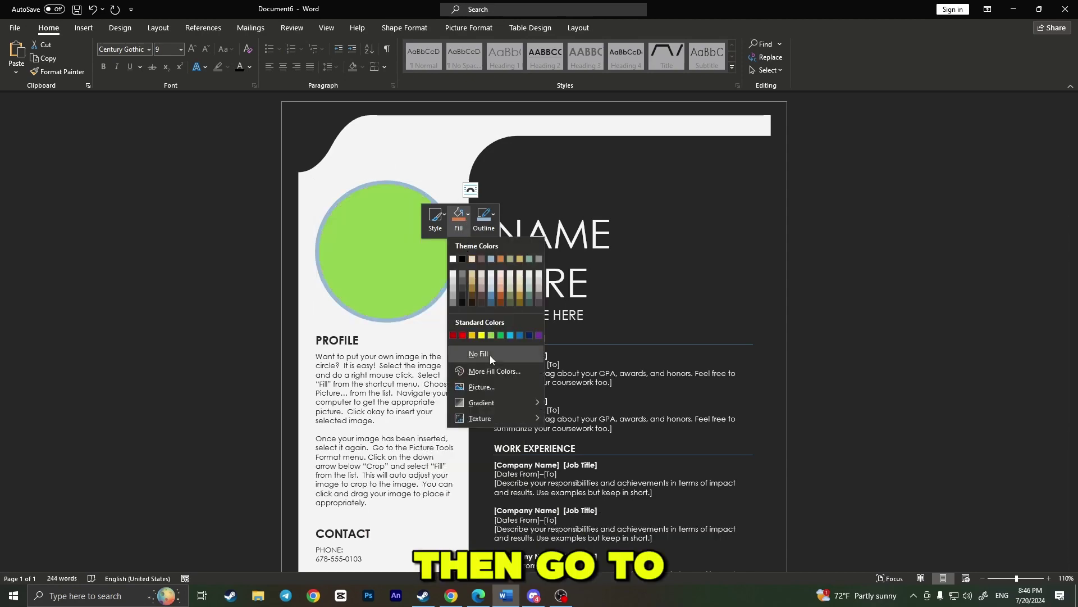
left_click(500, 388)
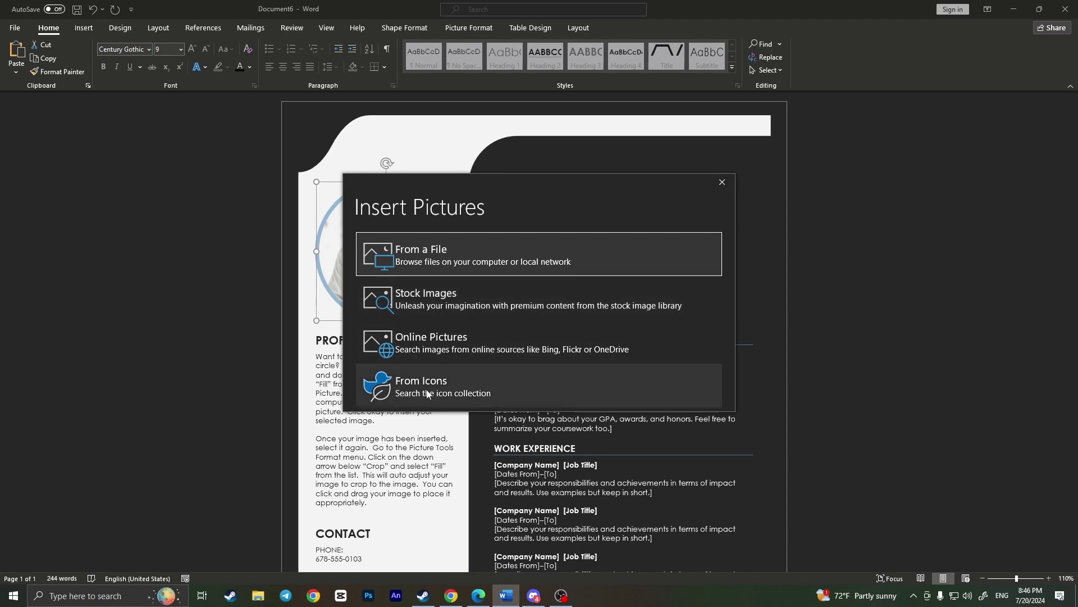
Insert the green-grass image from a file into the circle and set its crop to Fill.
left_click(445, 260)
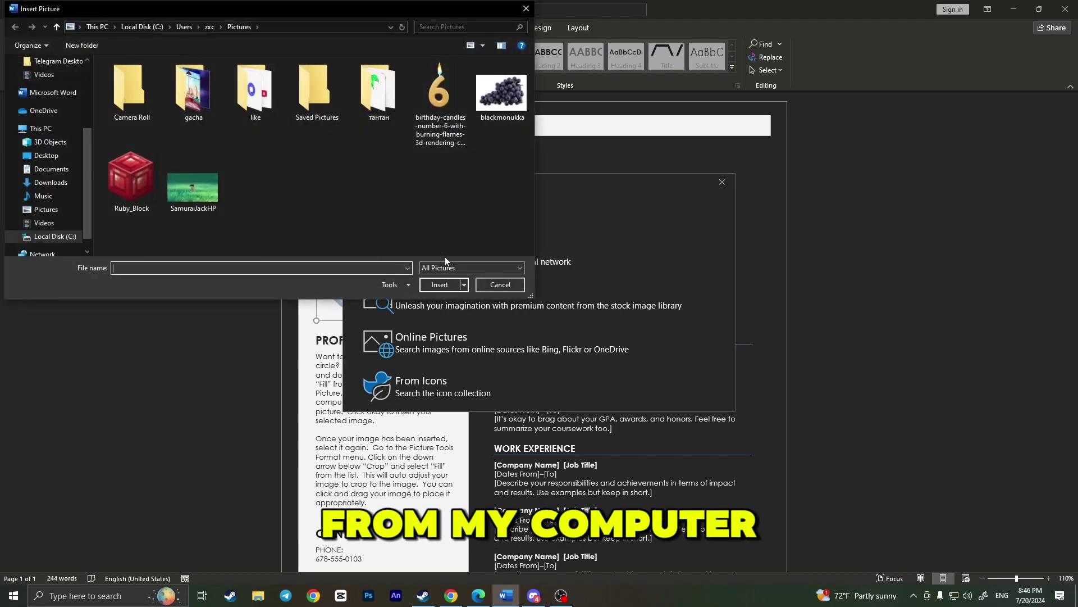
double_click(195, 190)
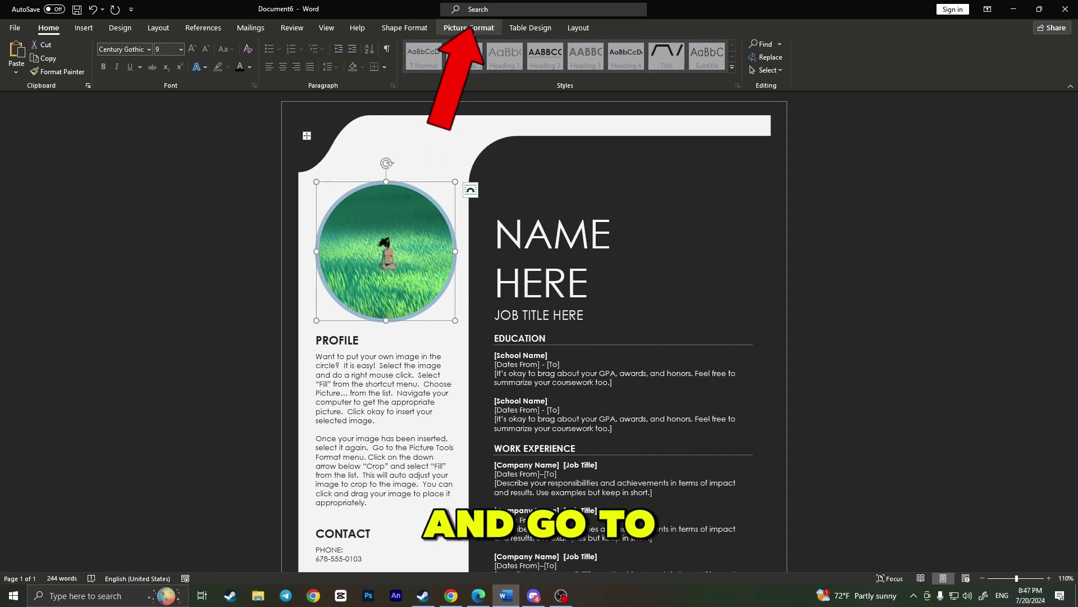
left_click(482, 31)
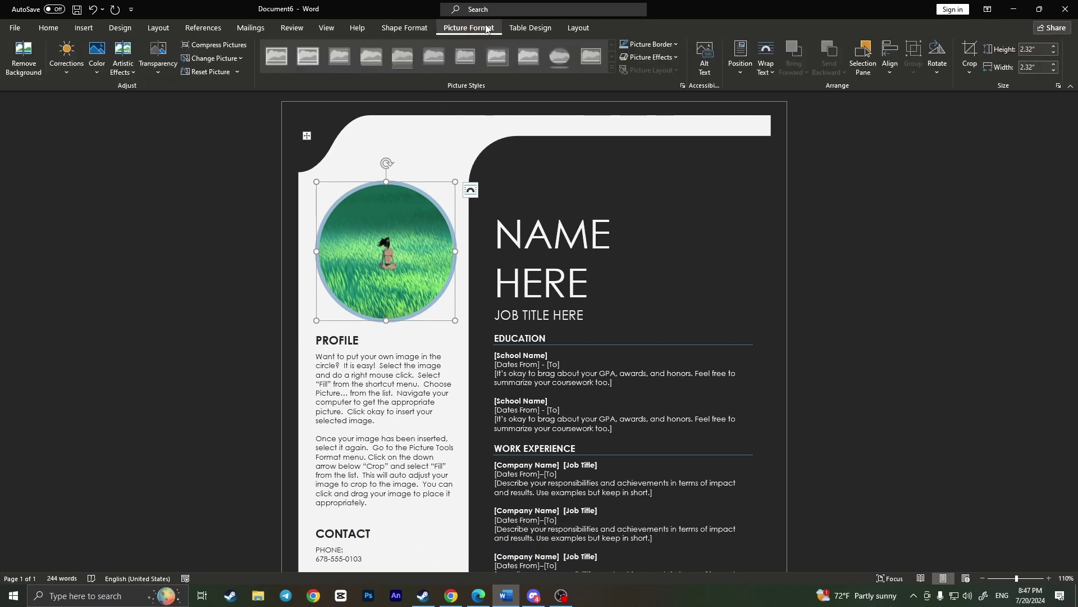
left_click(973, 73)
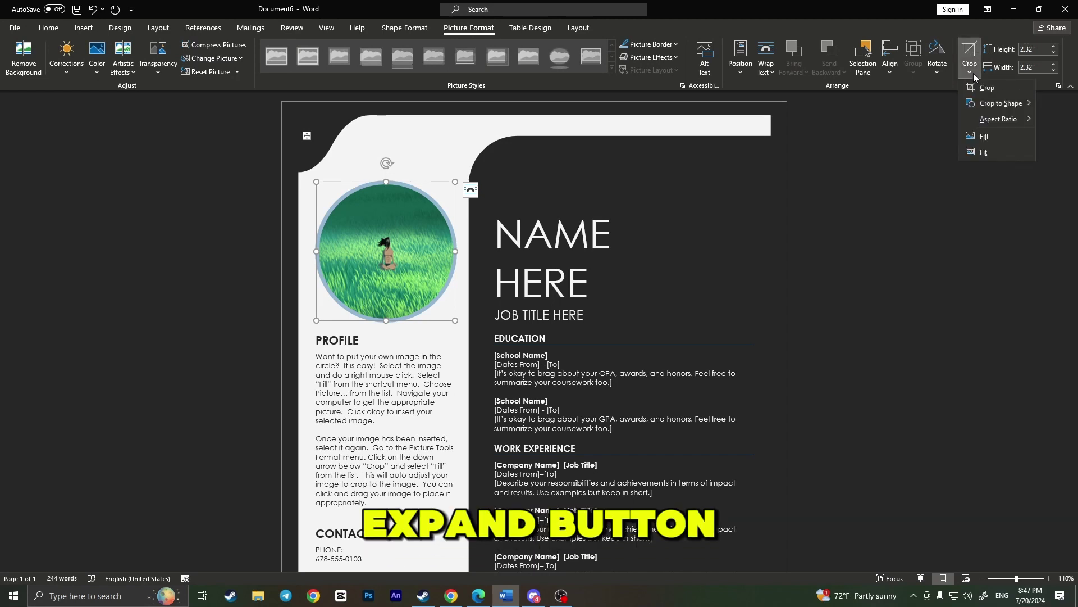
left_click(995, 139)
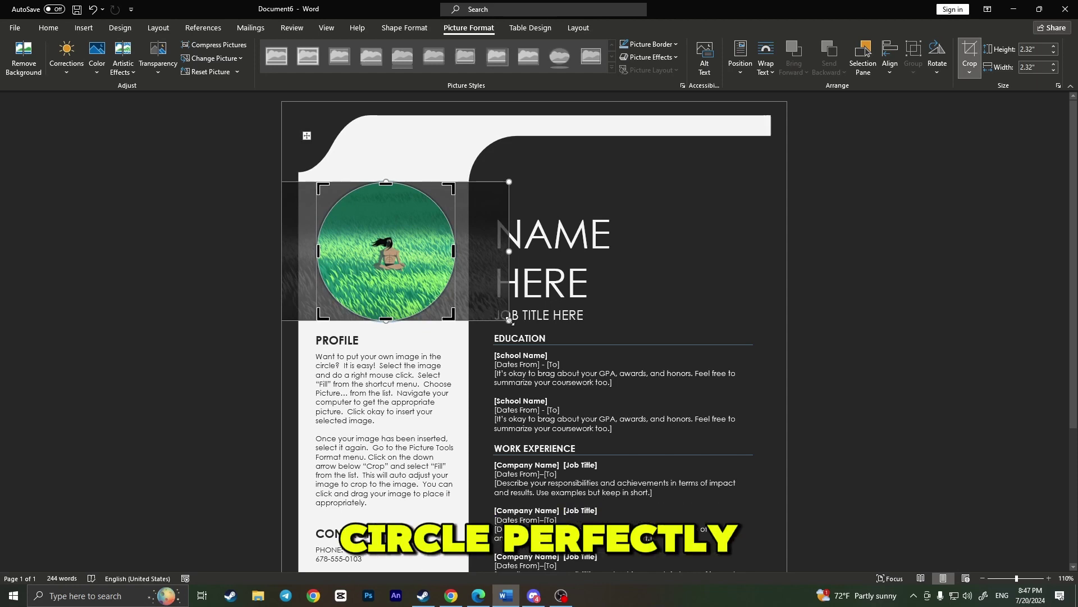
Enlarge and reposition the picture so the figure sits centred in the circle, then finish cropping.
left_click_drag(509, 320, 544, 340)
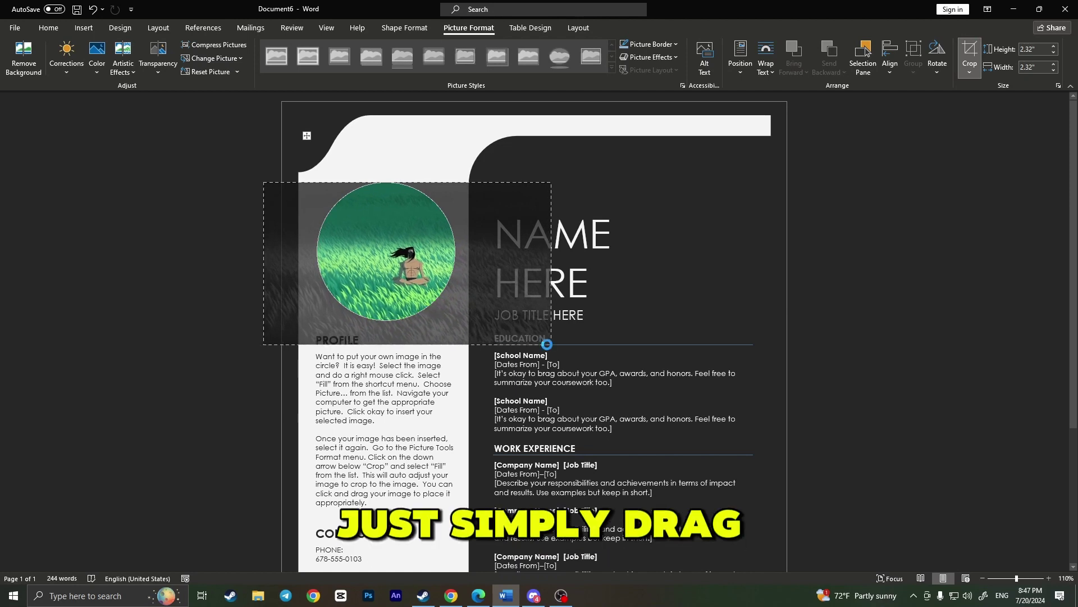
left_click_drag(410, 269, 382, 253)
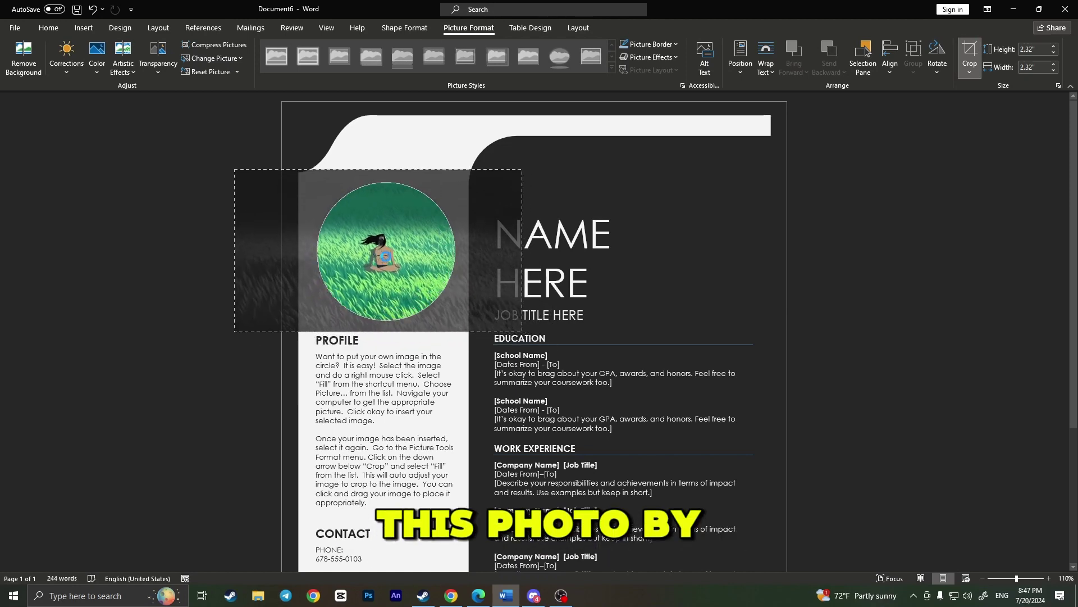
left_click_drag(521, 335, 561, 358)
left_click_drag(401, 267, 381, 253)
left_click_drag(548, 343, 569, 359)
mouse_move(411, 269)
left_mouse_down()
mouse_move(389, 252)
mouse_move(395, 258)
left_mouse_up()
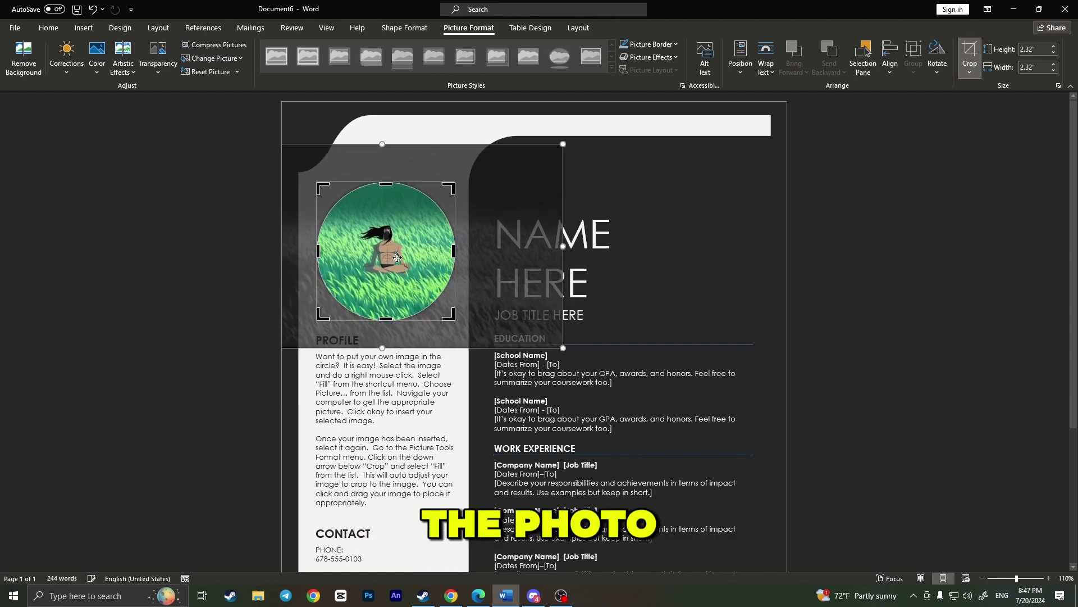
left_click_drag(564, 348, 577, 357)
left_click_drag(387, 250, 386, 260)
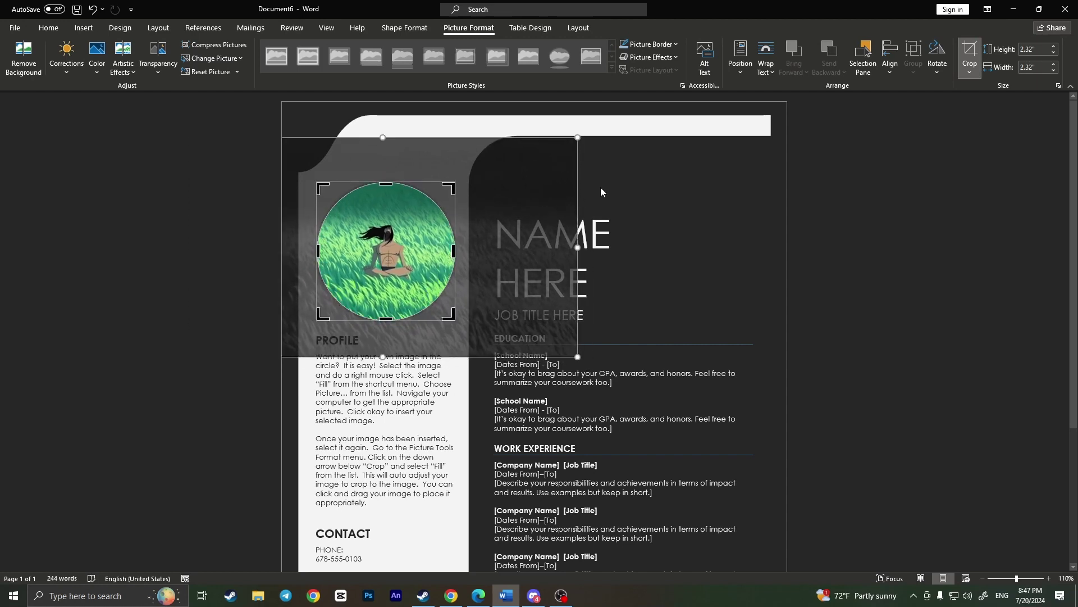
left_click(601, 190)
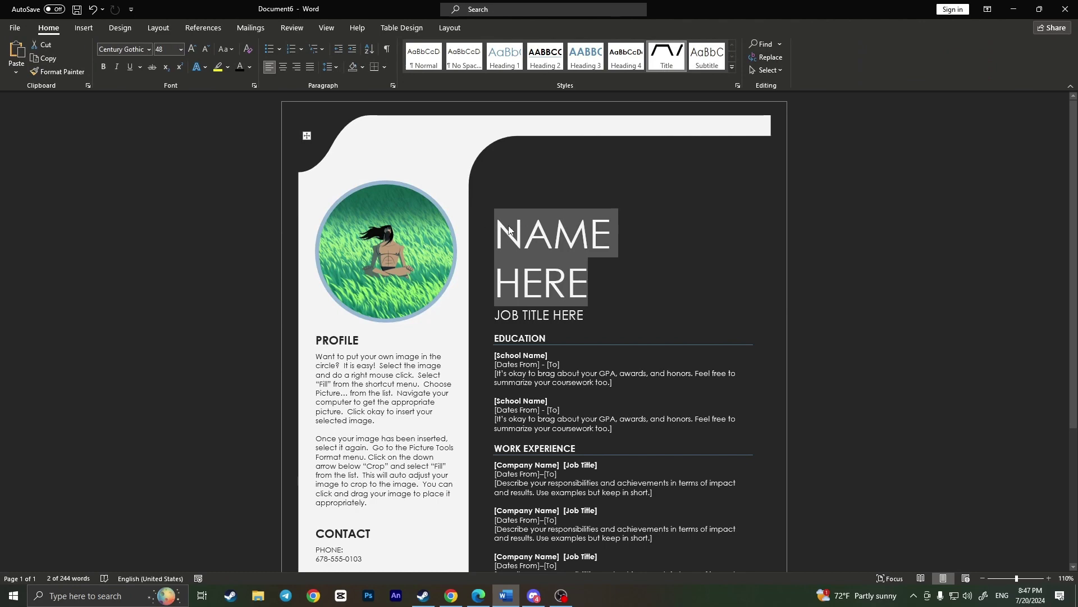
Select and delete the Profile placeholder paragraphs, restoring the accidentally deleted CONTACT heading.
scroll(393, 293, "down", 2)
scroll(364, 291, "down", 1)
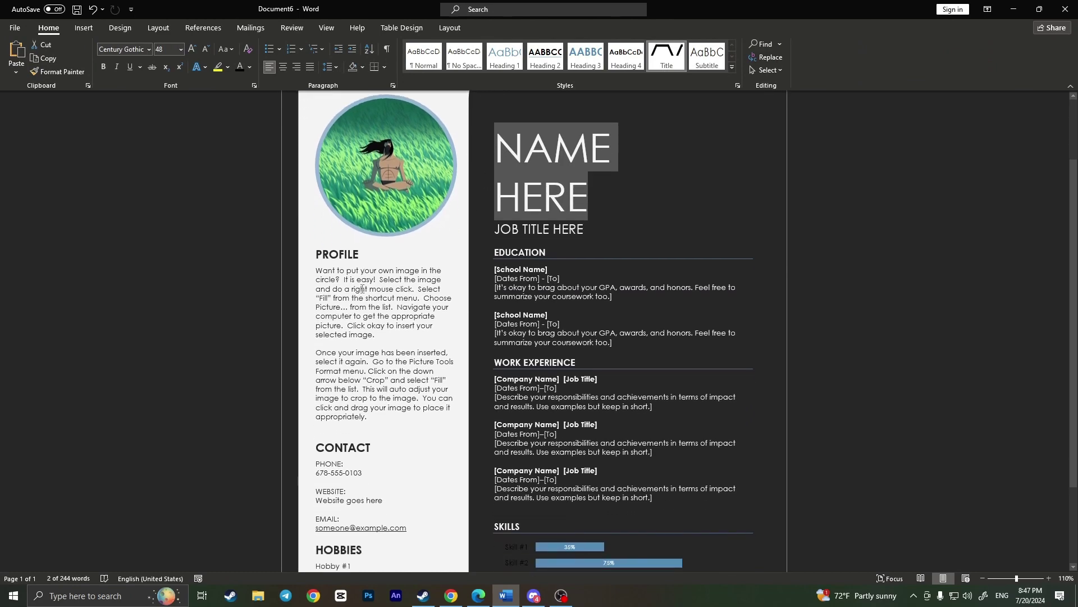
left_click(326, 272)
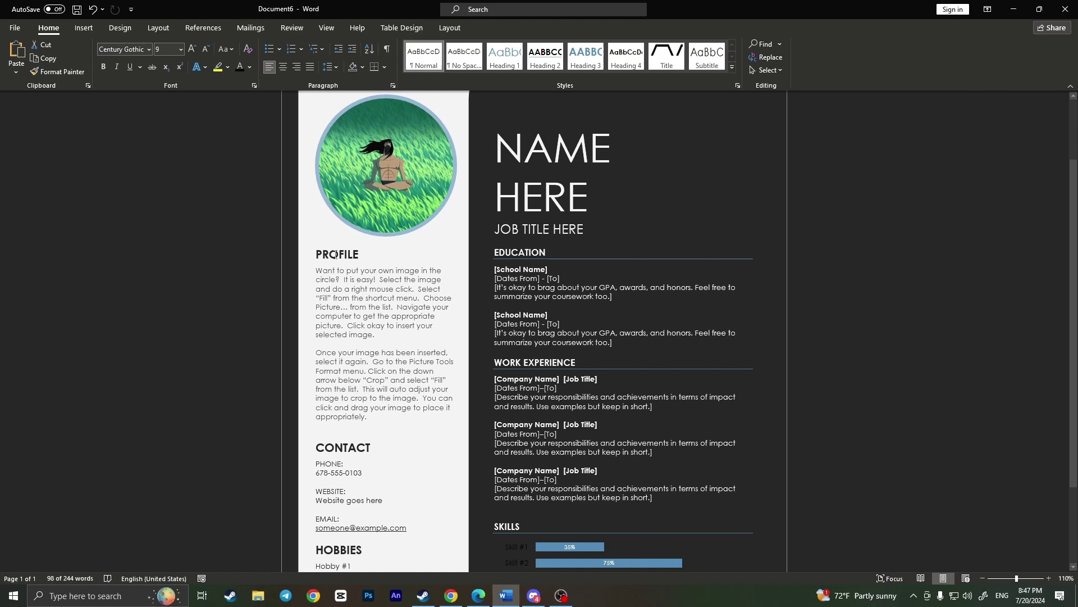
left_click_drag(318, 272, 329, 278)
right_click(325, 272)
left_click(318, 275)
left_click(377, 433)
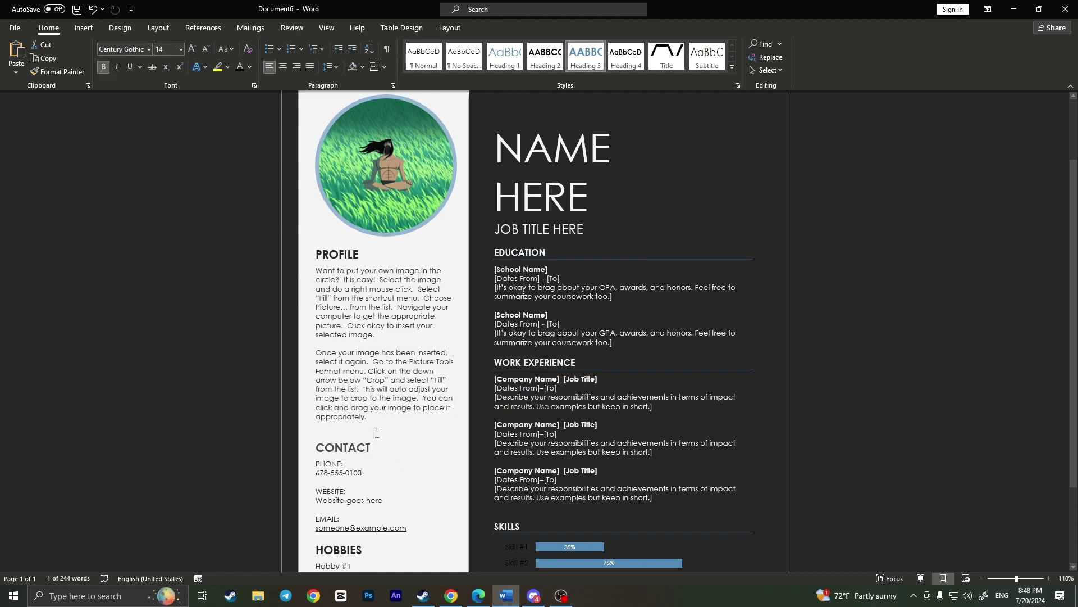
key("BackSpace")
key("ctrl+z")
left_click_drag(316, 271, 368, 418)
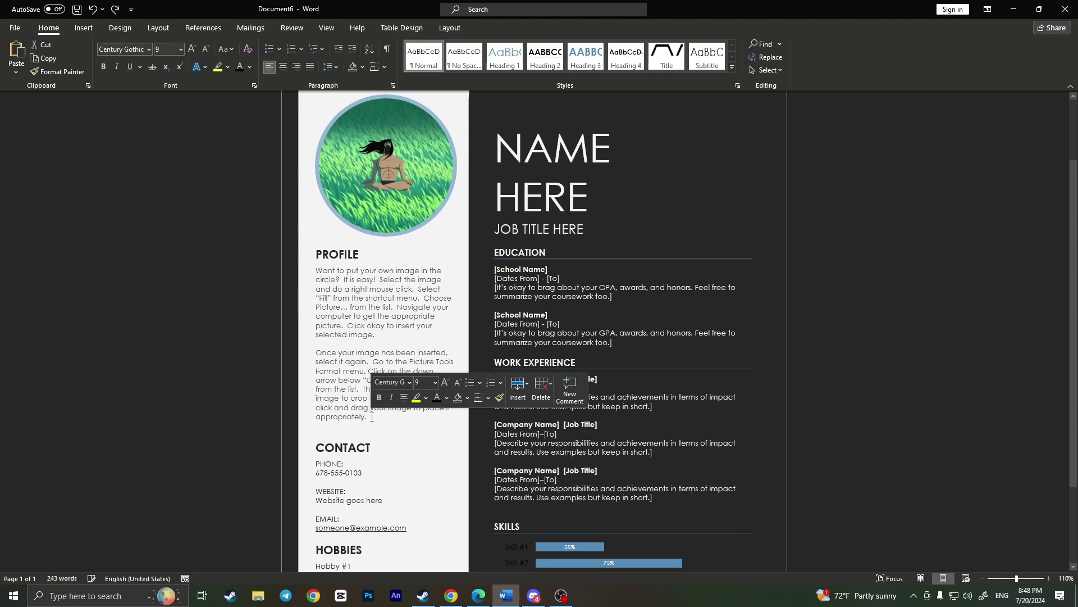
key("BackSpace")
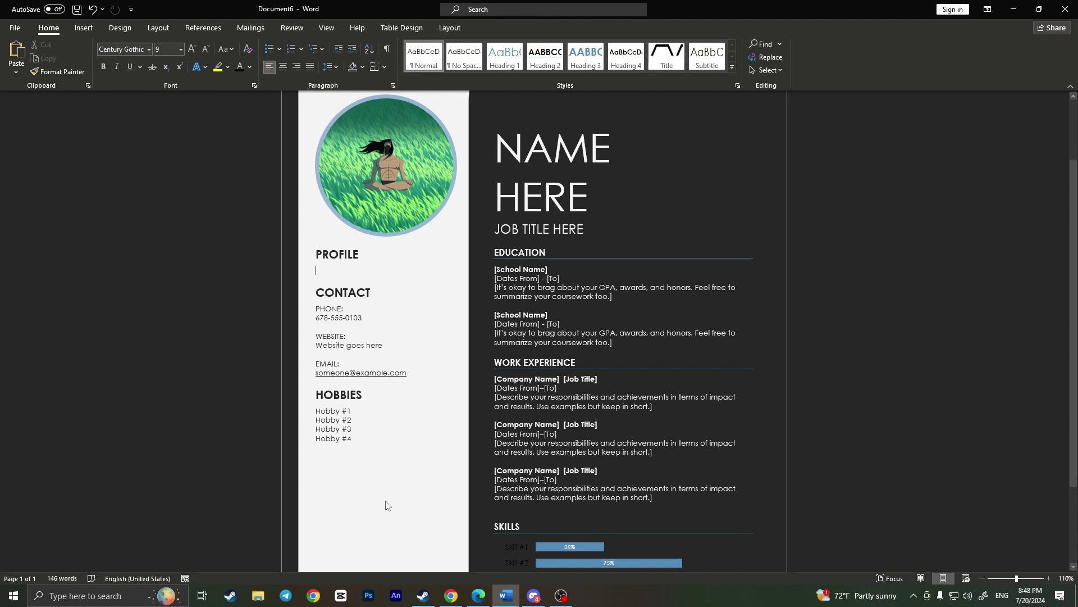
Paste the prepared biology-graduate medical-career paragraph under PROFILE.
key("ctrl+z")
type("I am a highly motivated and dedicated individual with a strong academic background in the sciences. I recently completed my Bachelor's degree in Biology with a focus on pre-medical studies, and I excelled in courses such as organic chemistry, physiology, and biochemistry. Through internships at local hospitals and clinics, I have gained valuable experience assisting healthcare professionals and interacting with patients. I am passionate about helping others and committed to pursuing a career in medicine to make a positive impact on the lives of others.")
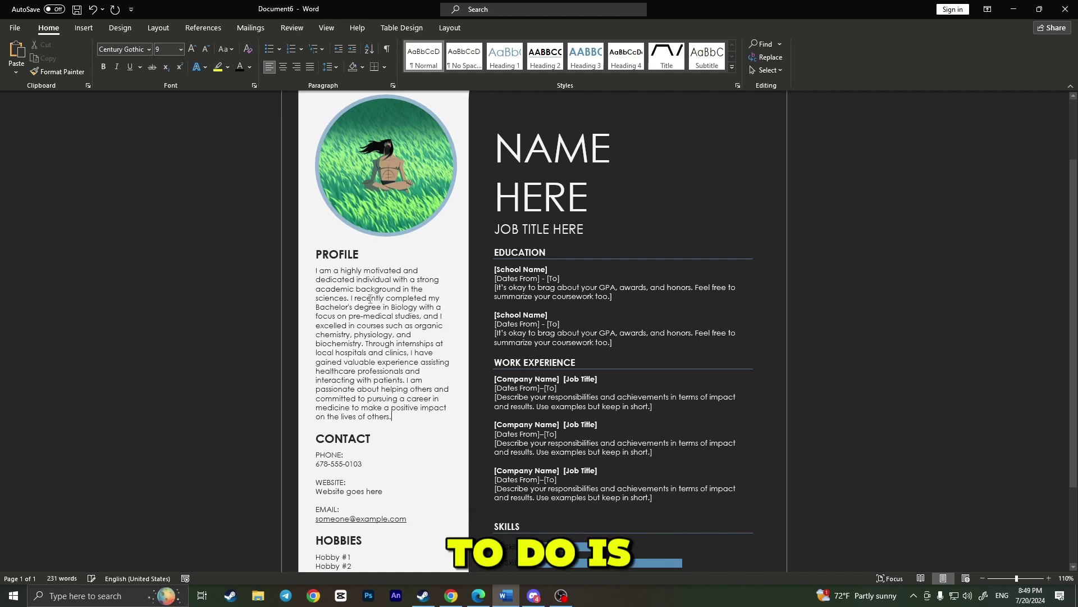
double_click(382, 416)
left_click(391, 423)
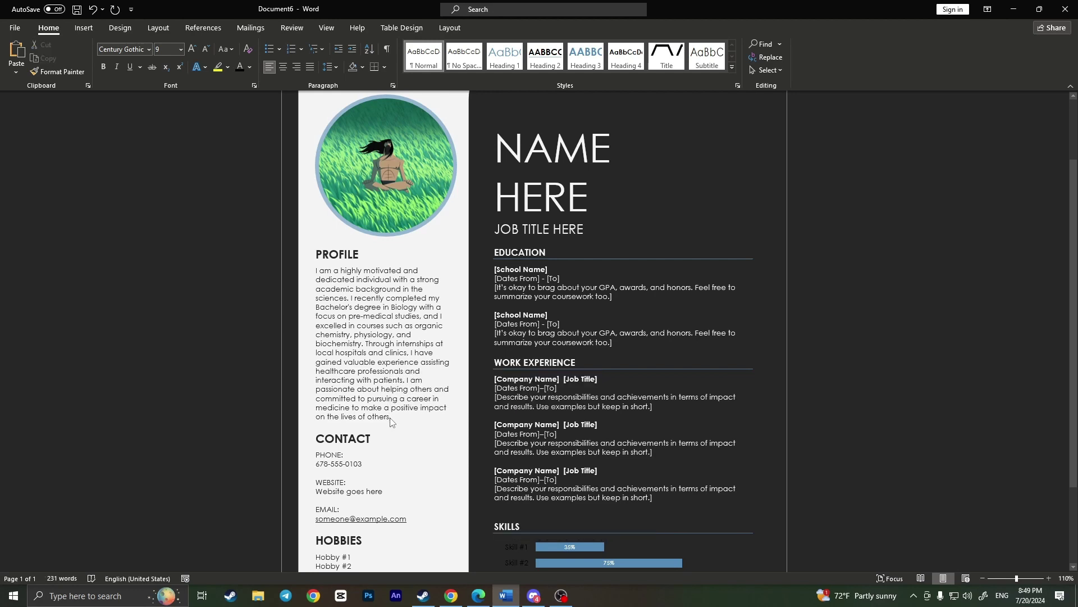
Replace the placeholder phone number with the contact's phone number.
scroll(391, 422, "down", 1)
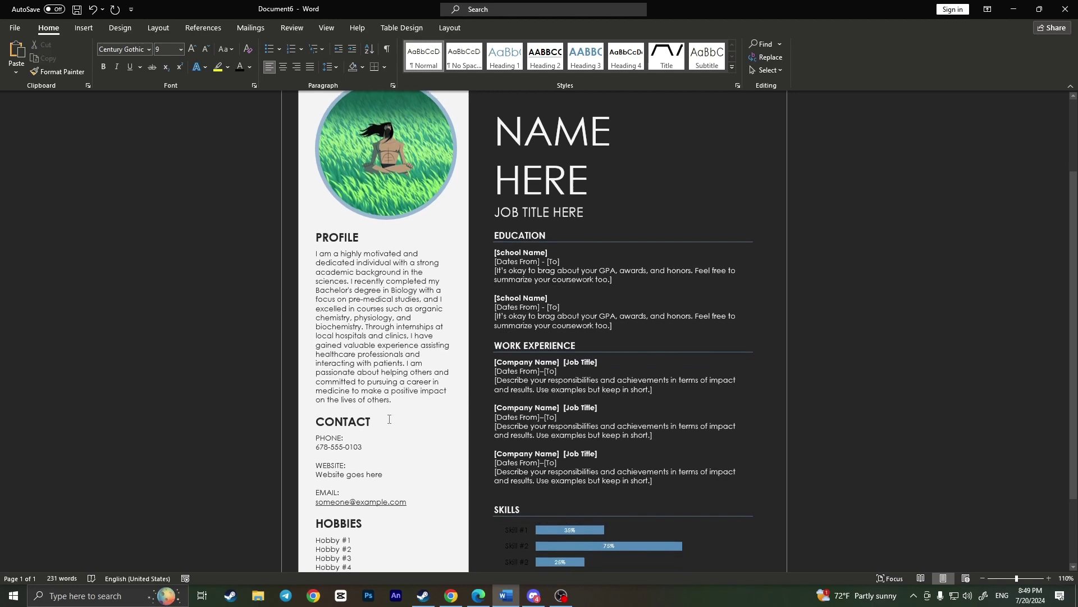
scroll(373, 430, "down", 1)
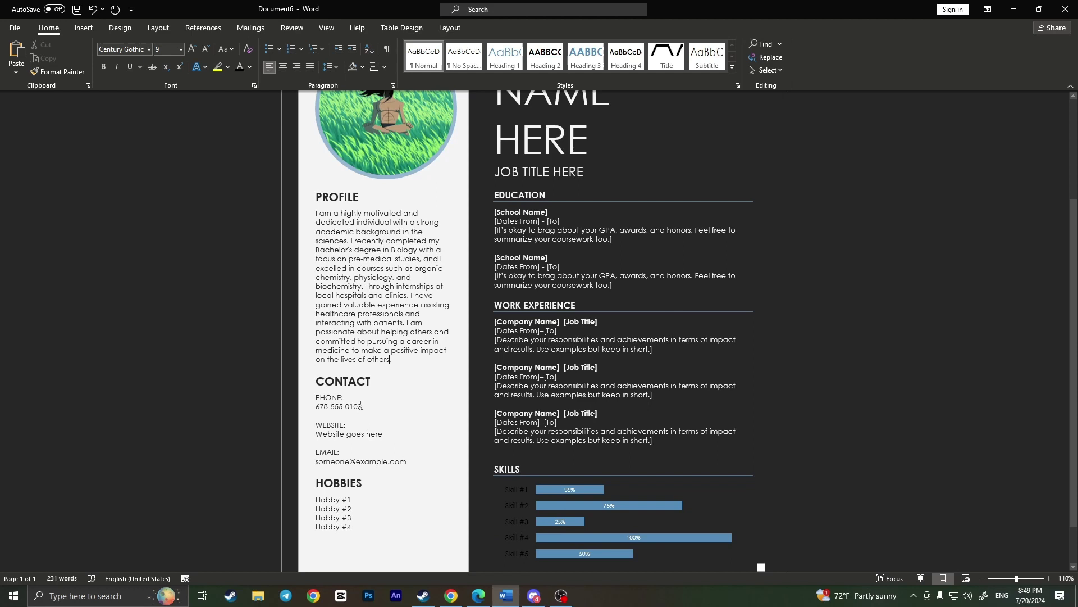
double_click(361, 407)
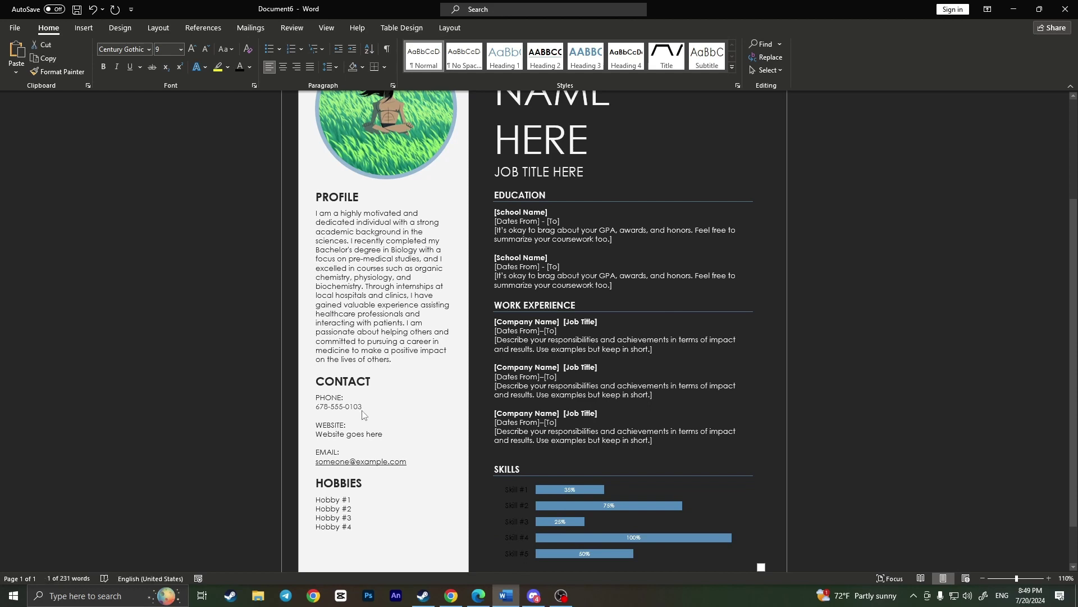
key("Delete")
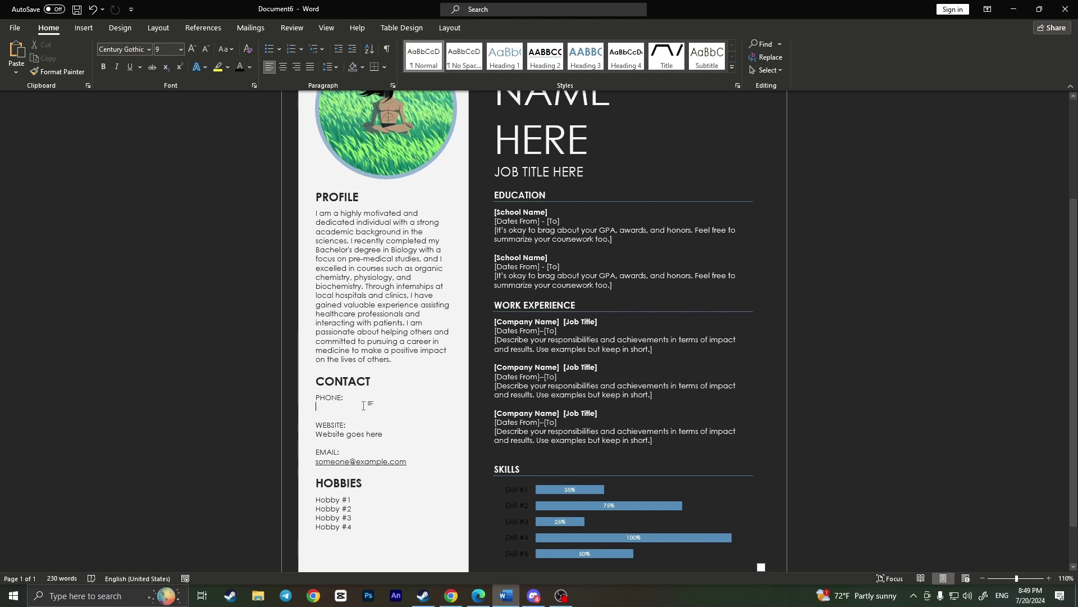
type("453536254")
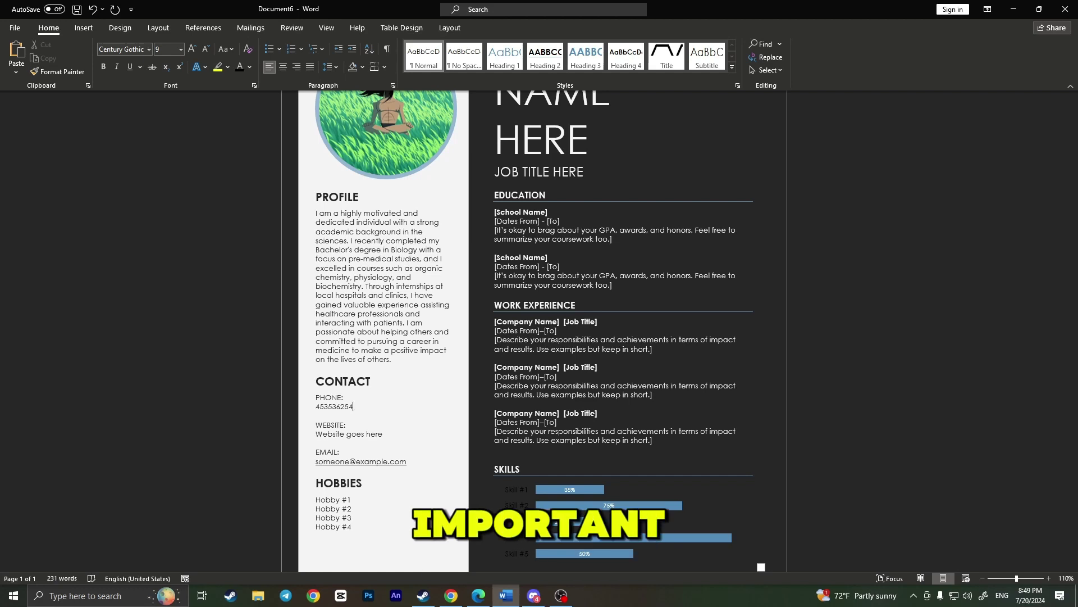
Replace the website placeholder with Hello.com.
left_click(351, 438)
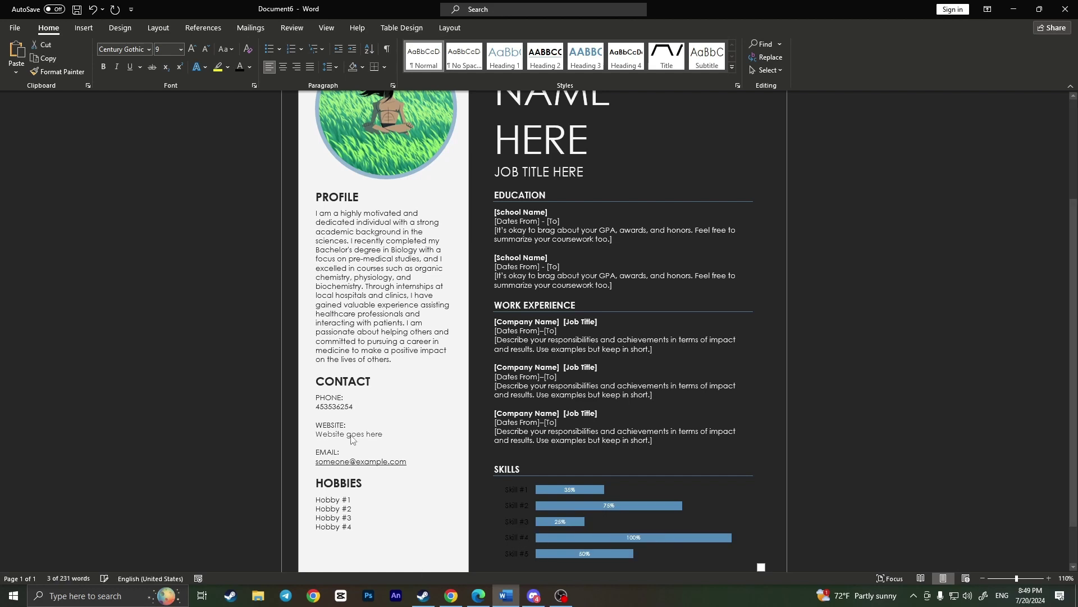
key("BackSpace")
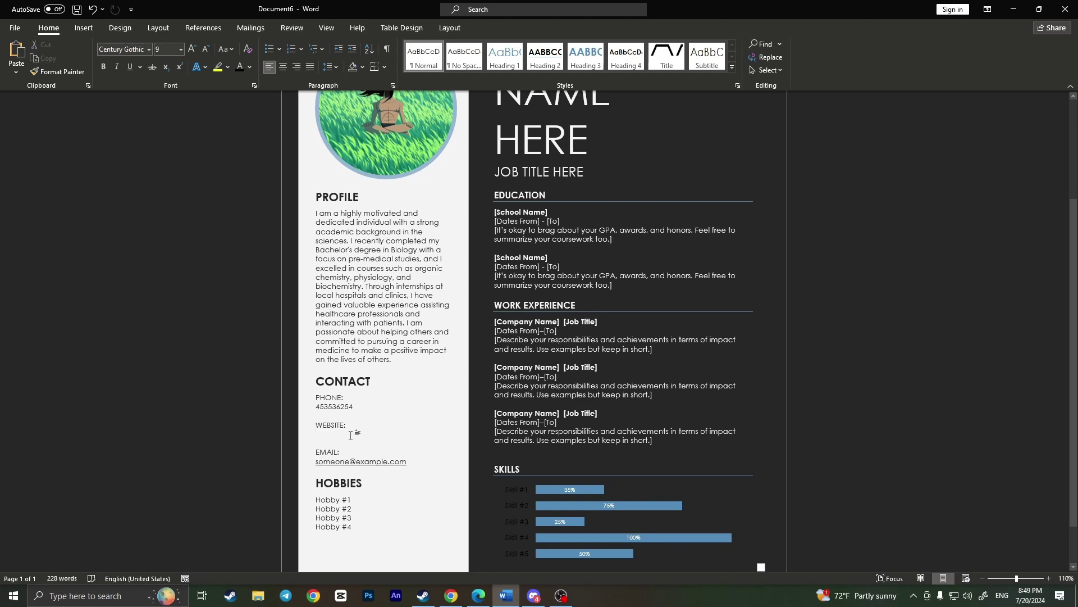
type("Hello.c")
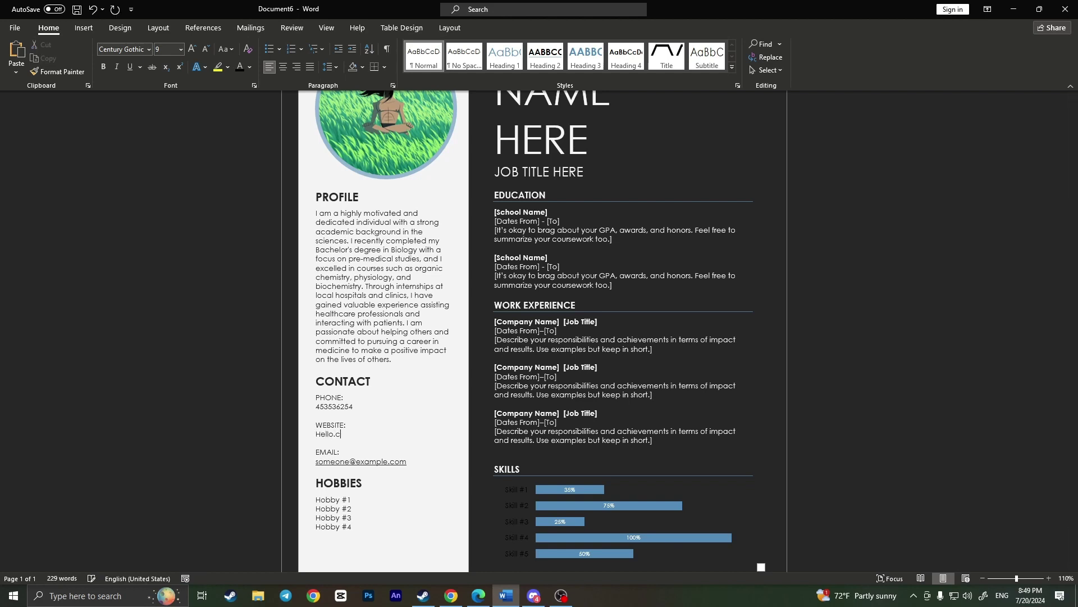
type("om")
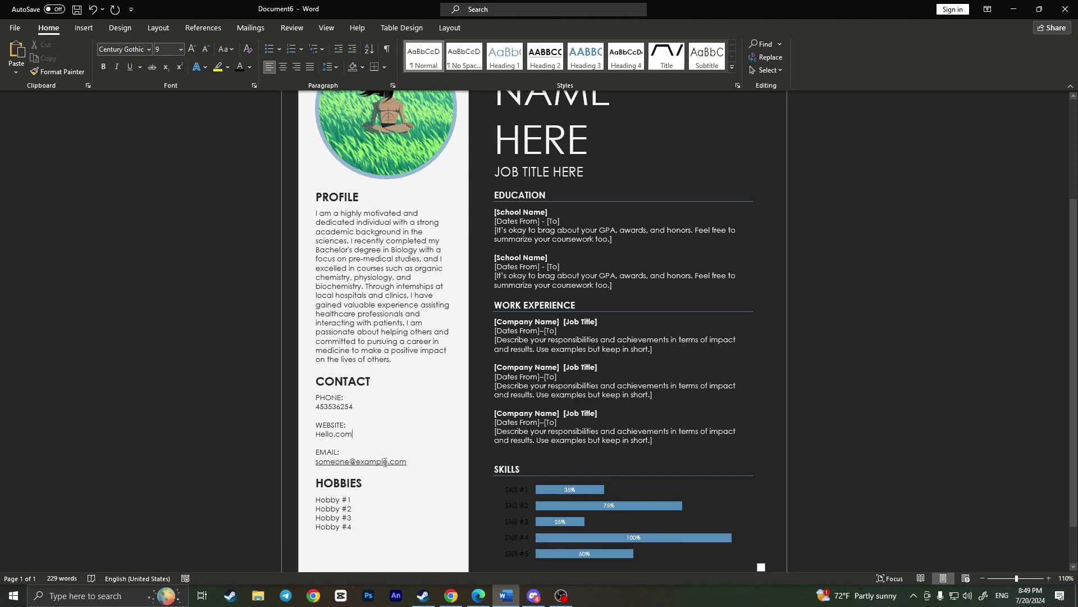
Remove the sample e-mail and retype the label as 'Email:' with a new line below.
triple_click(384, 463)
key("Delete")
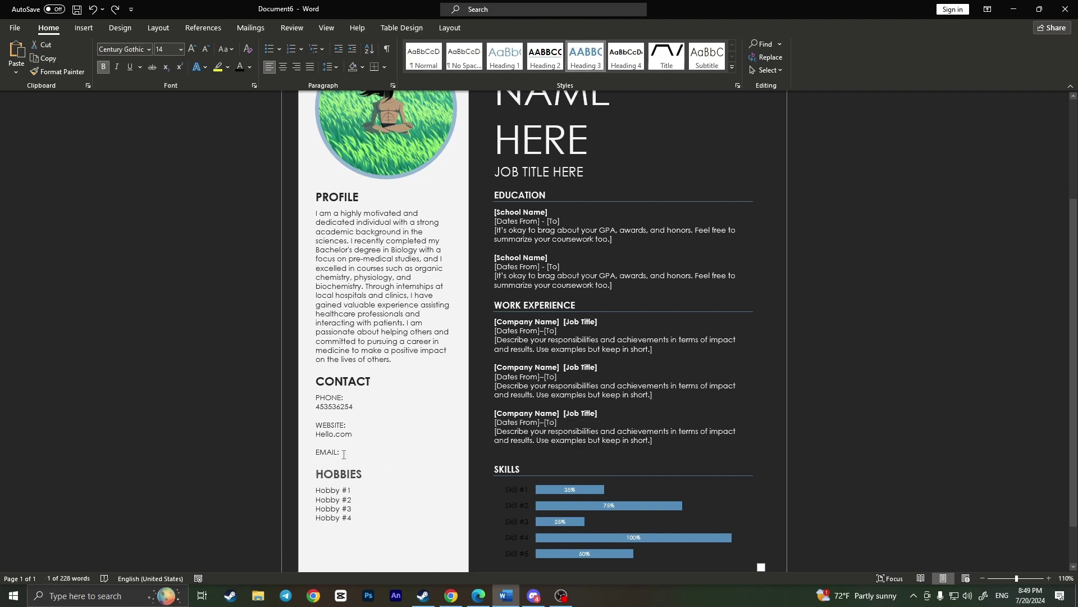
triple_click(328, 452)
type("e")
key("BackSpace")
type("Emai")
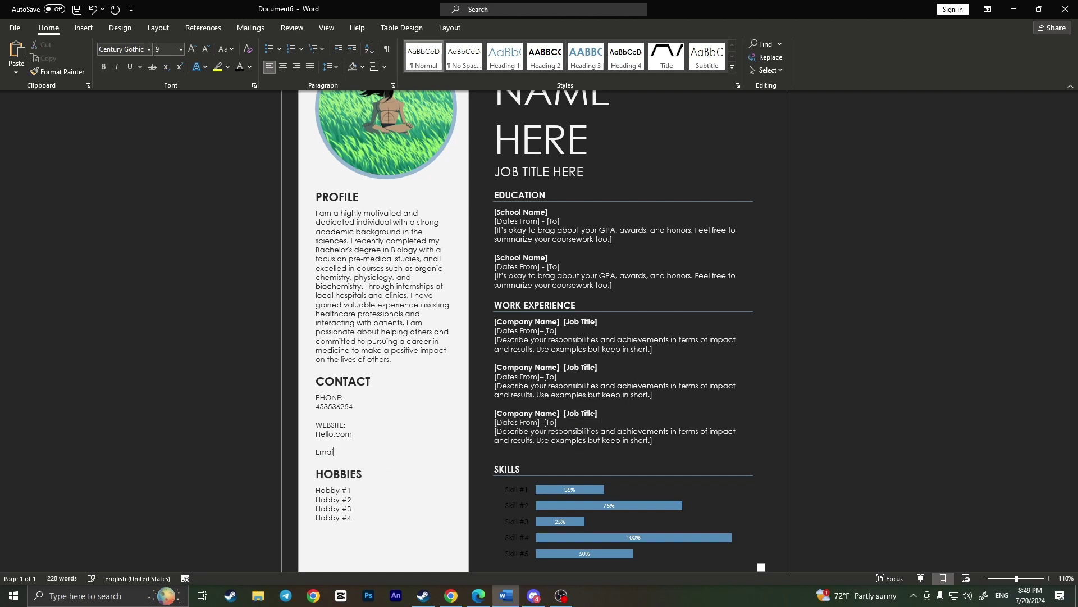
type("l:")
key("Return")
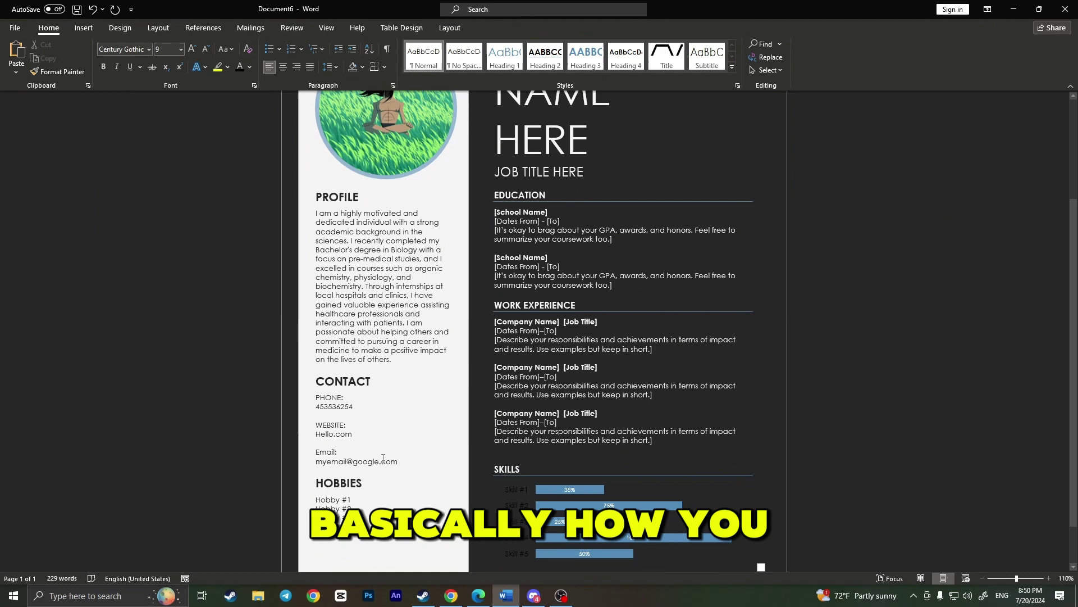
Replace the NAME HERE title with PETER.
scroll(383, 457, "down", 1)
scroll(527, 469, "up", 4)
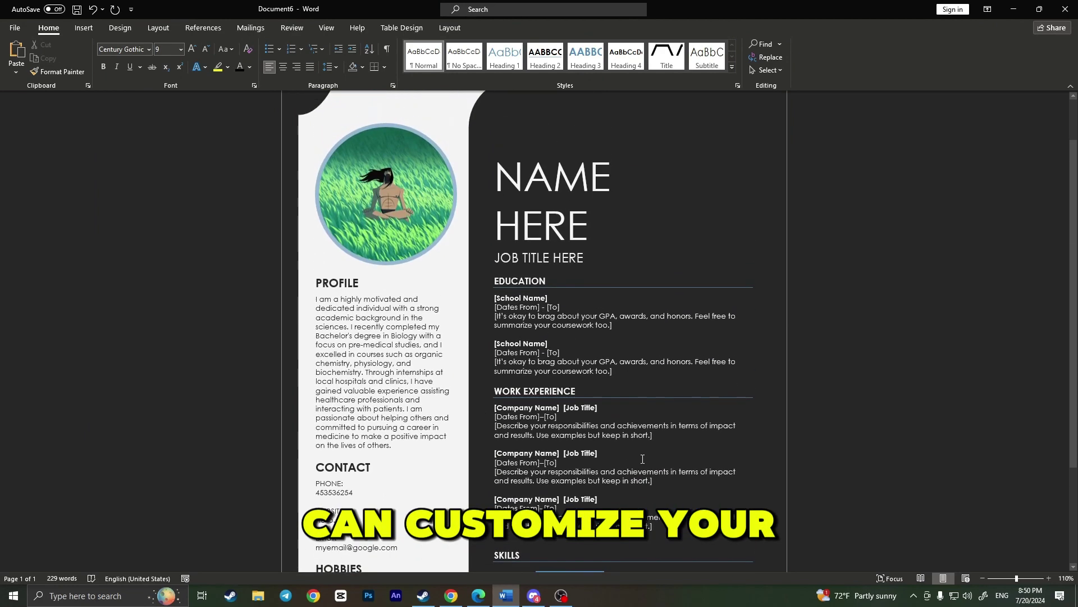
scroll(471, 416, "down", 4)
left_click_drag(342, 471, 382, 470)
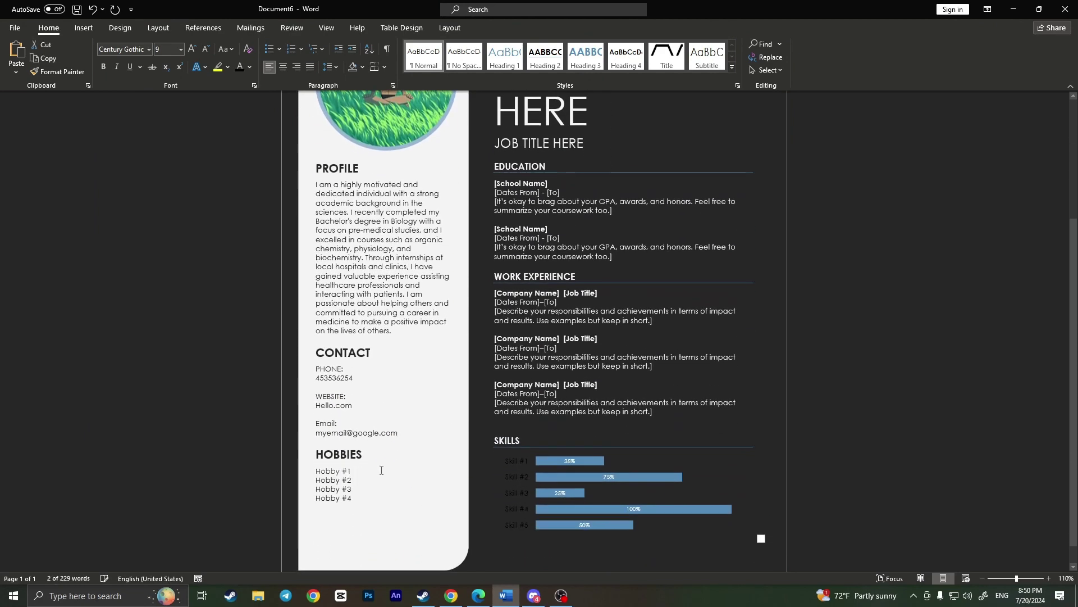
scroll(382, 470, "up", 4)
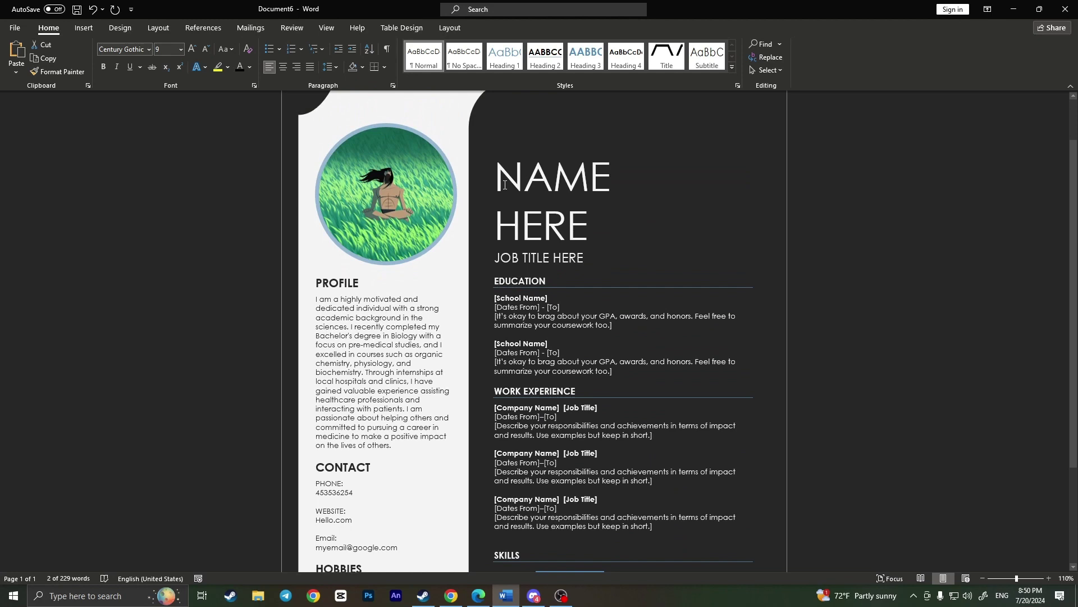
triple_click(595, 184)
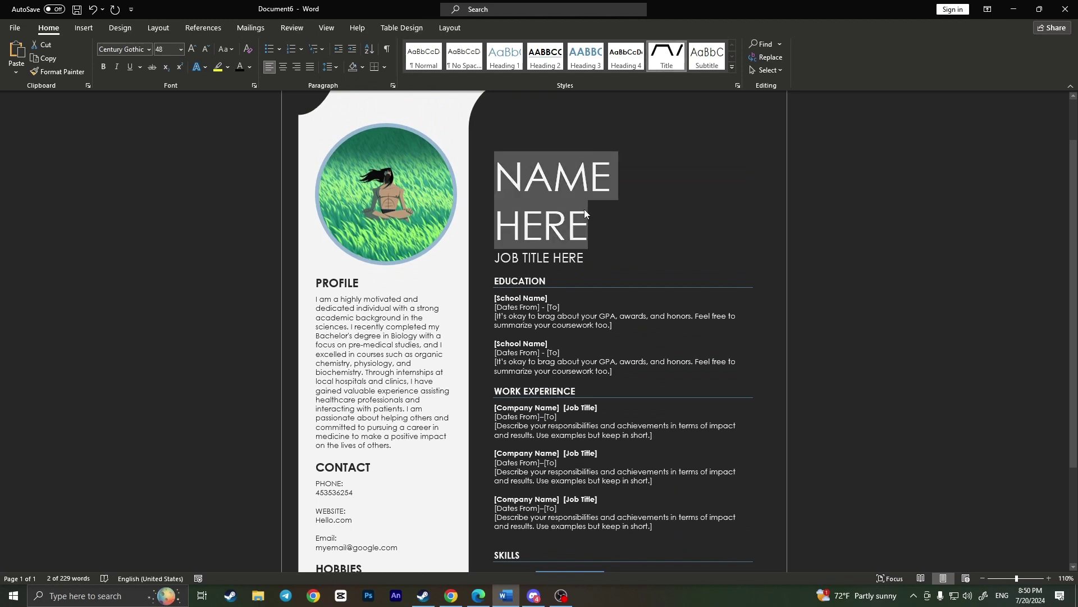
key("BackSpace")
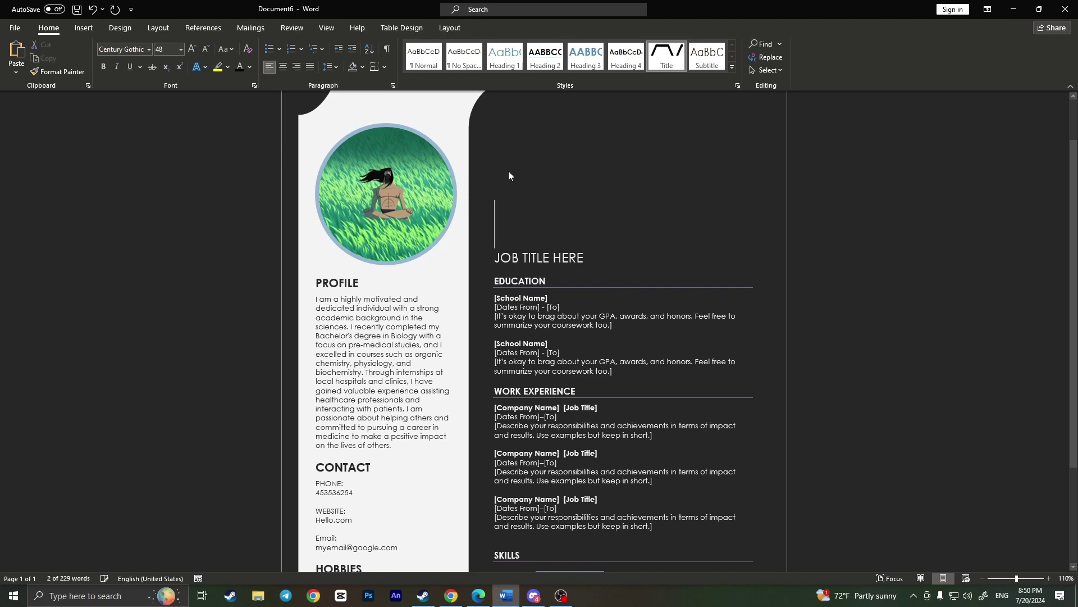
type("PETER")
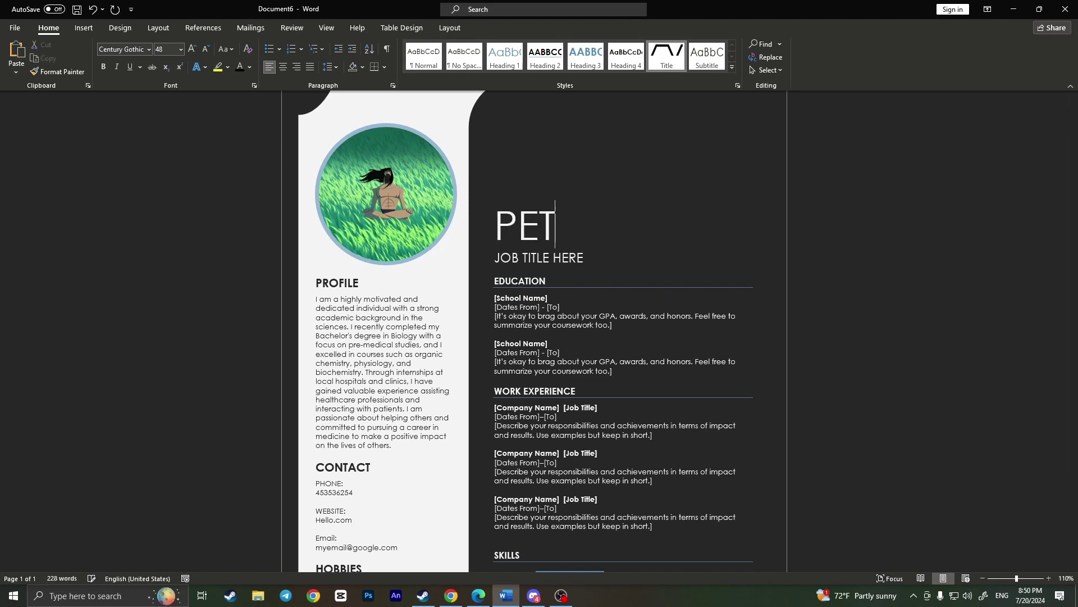
left_click(495, 215)
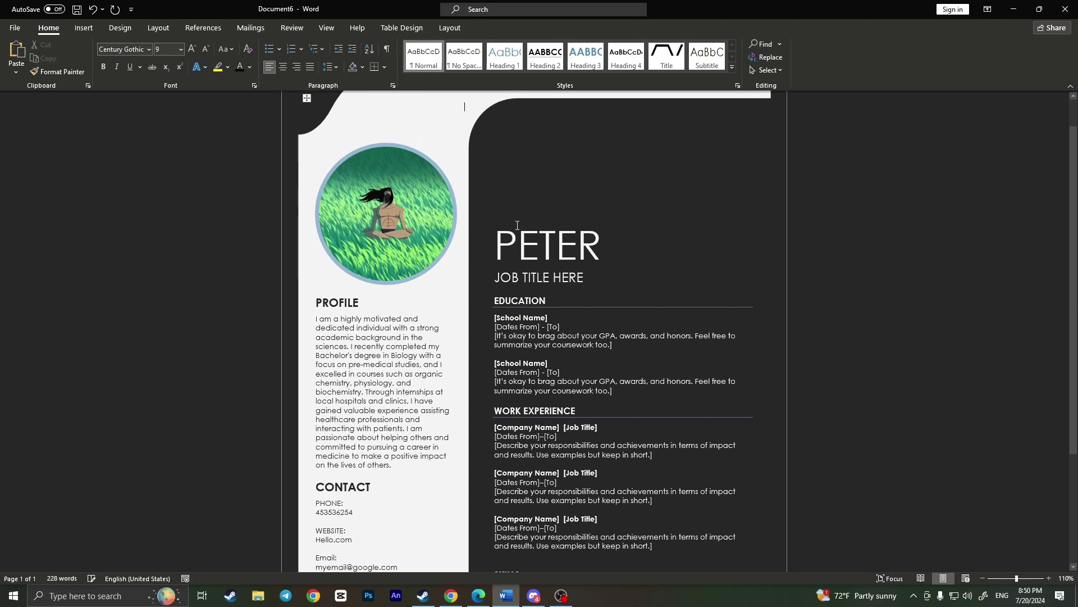
left_click(562, 220)
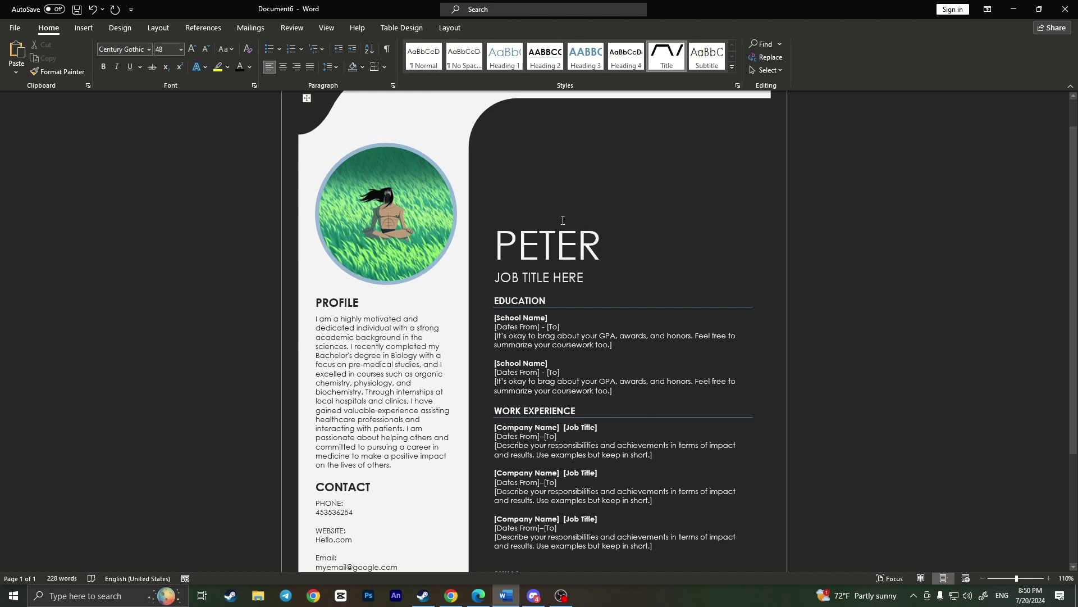
Replace the JOB TITLE HERE placeholder with Doctor.
scroll(567, 256, "down", 1)
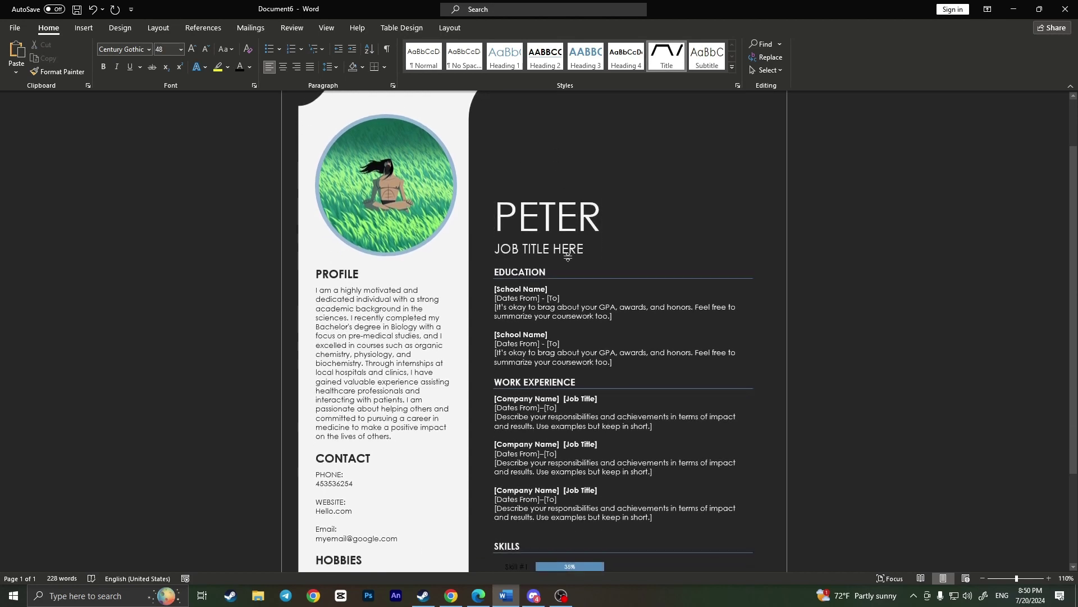
left_click_drag(584, 251, 518, 248)
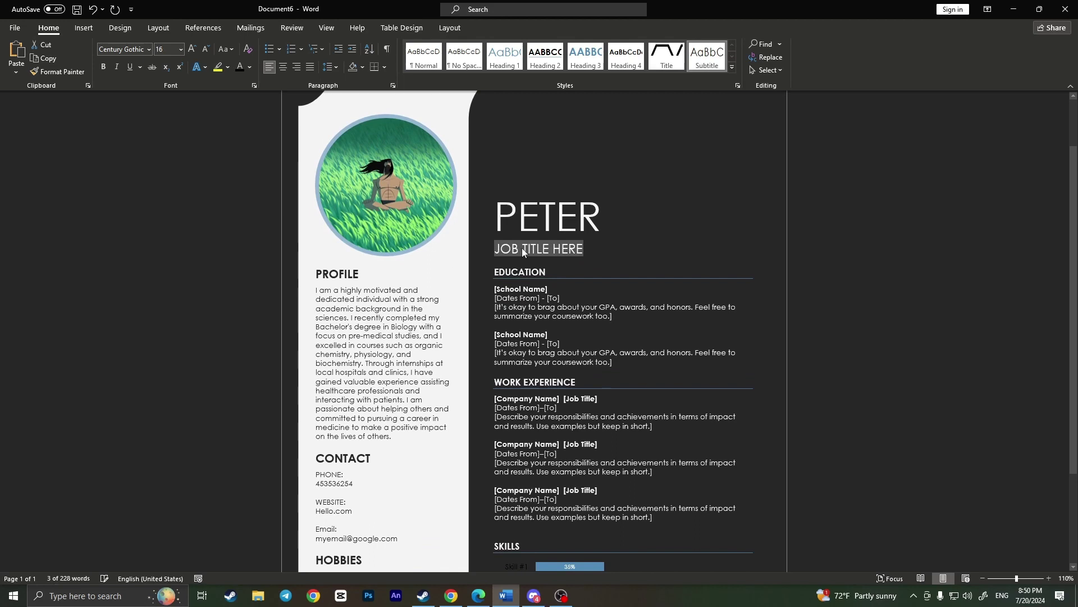
type("Dpct")
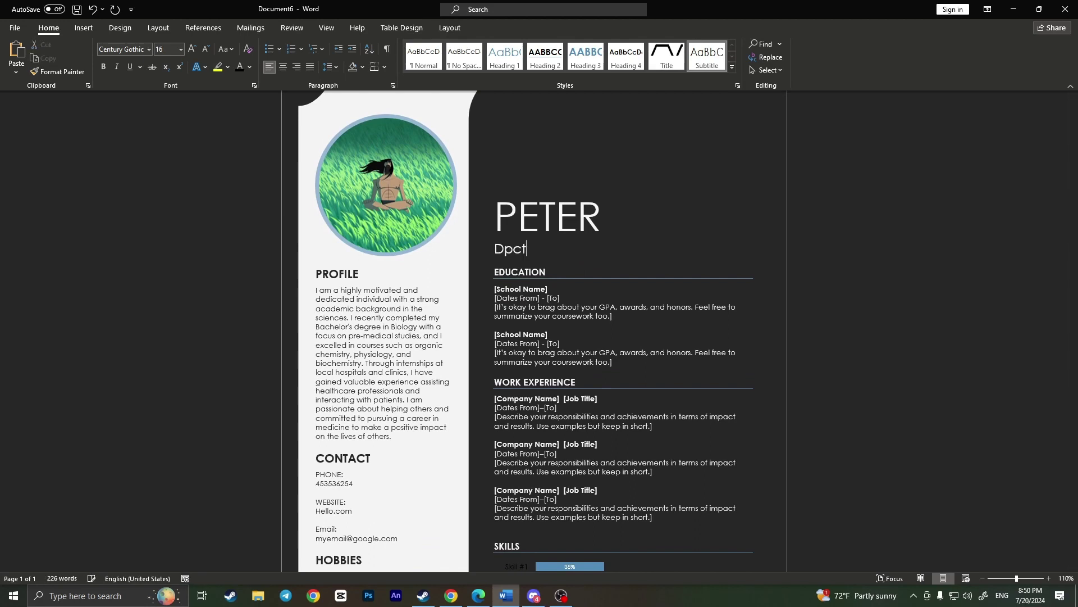
key("BackSpace")
key("BackSpace")
key("BackSpace")
type("octor")
scroll(509, 244, "down", 1)
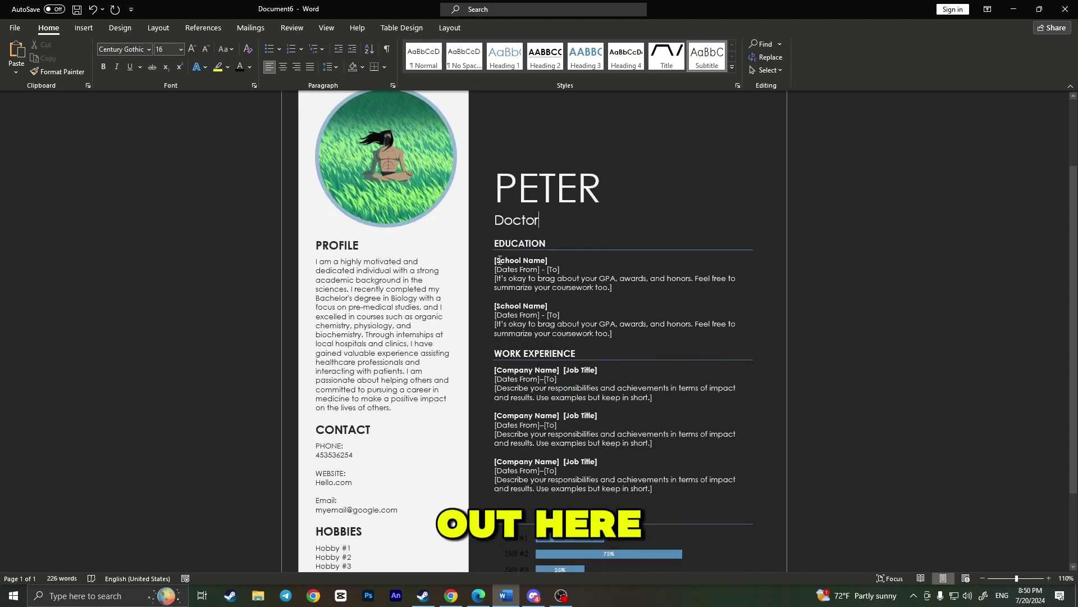
Fill the first education entry with NY High School and dates 2017 - 2024.
left_click(498, 261)
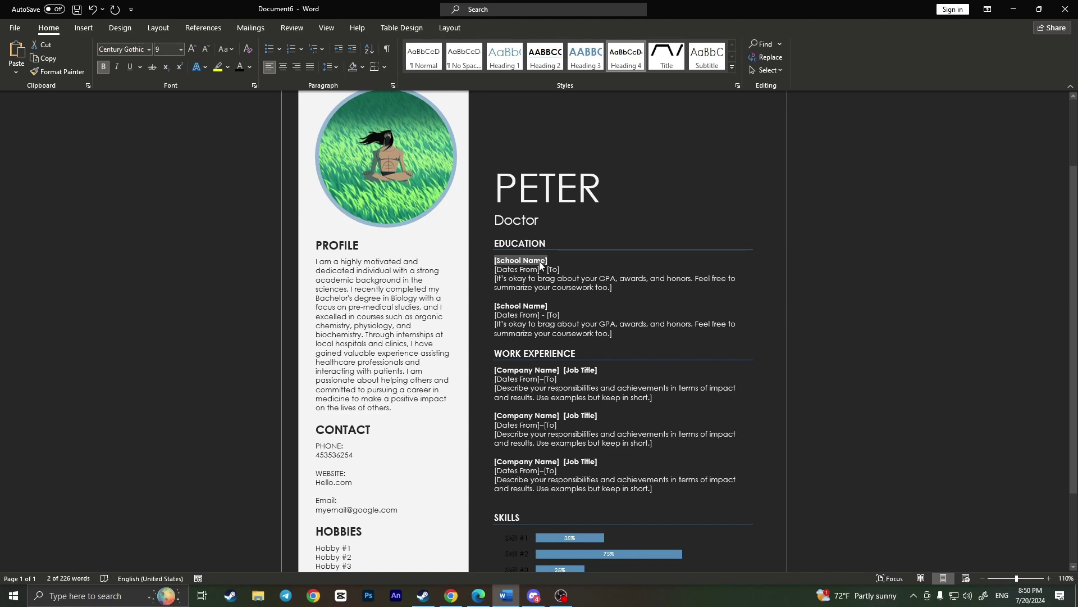
type("NY Hi")
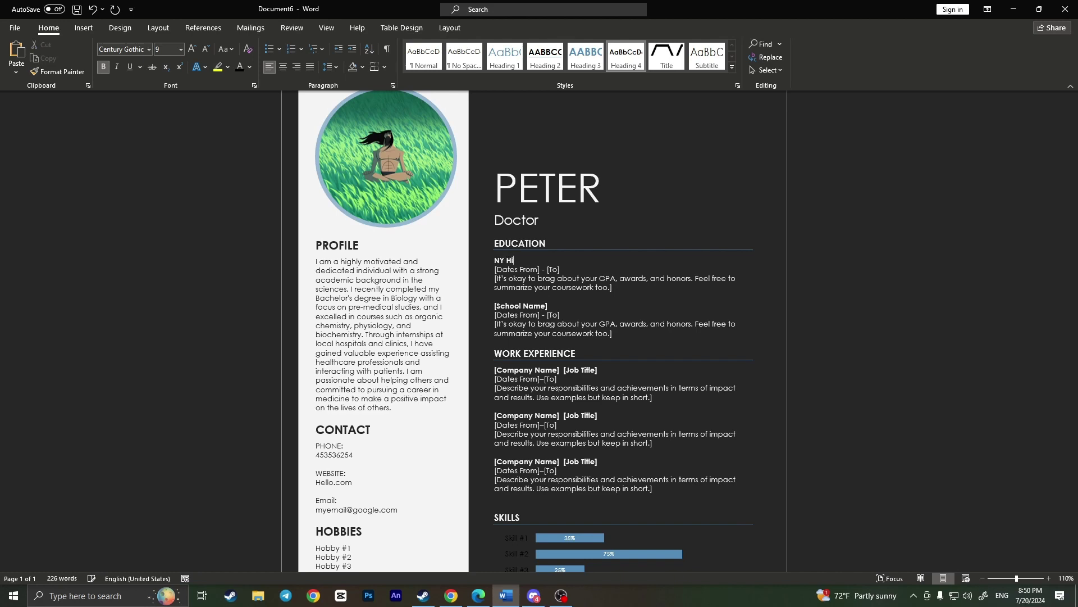
type("gh School")
left_click(531, 272)
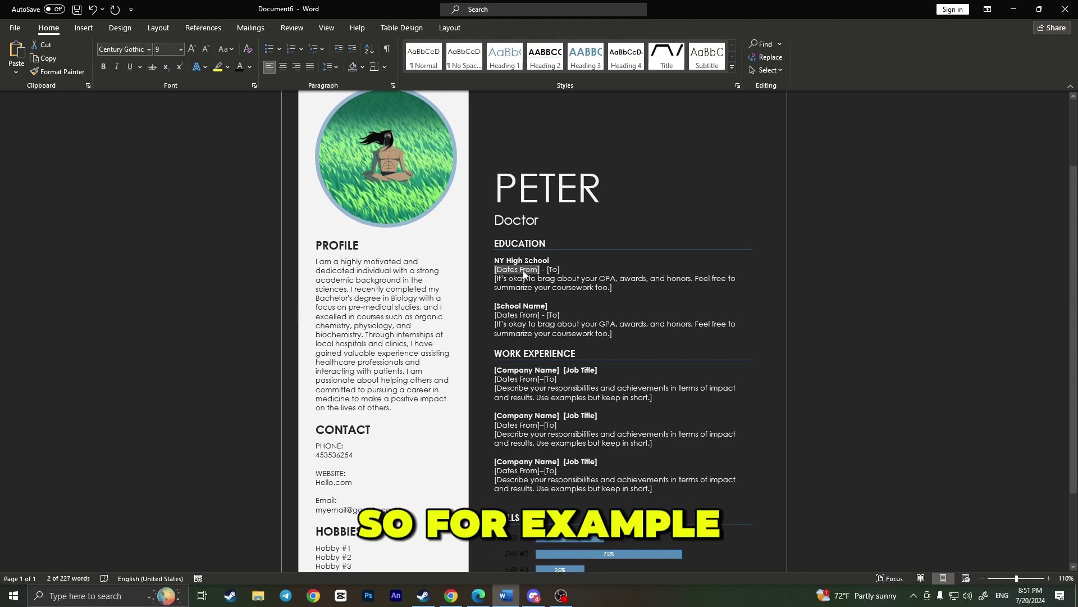
type("201")
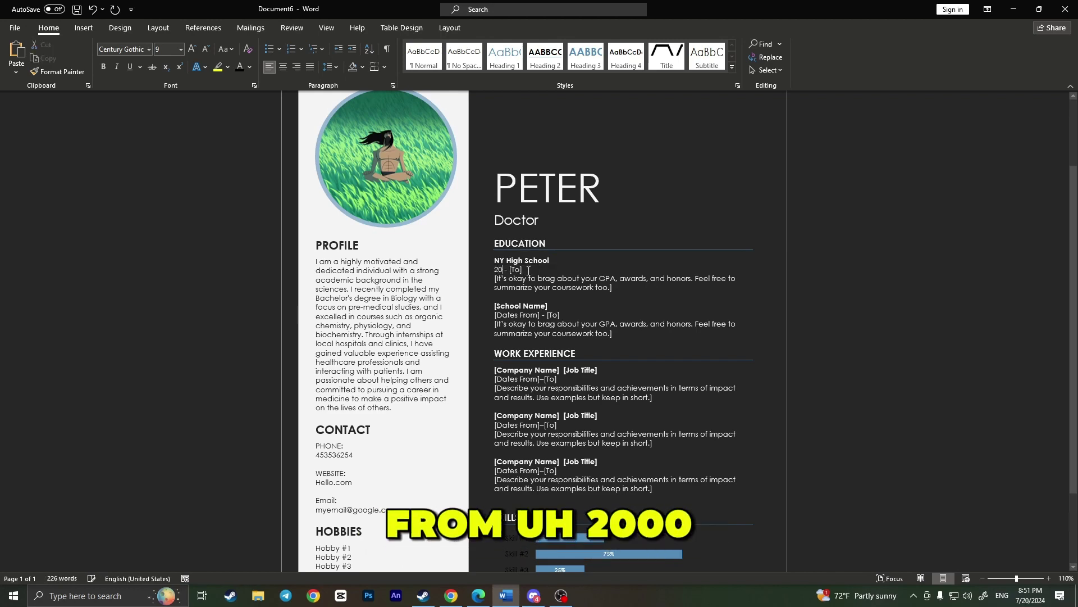
type("7")
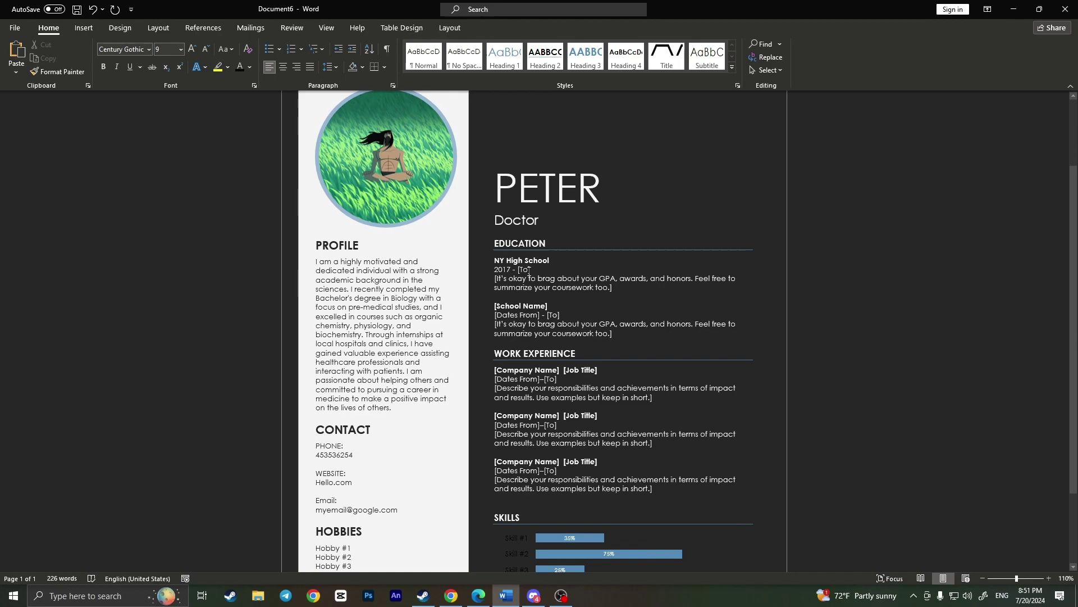
left_click(528, 270)
type("2024")
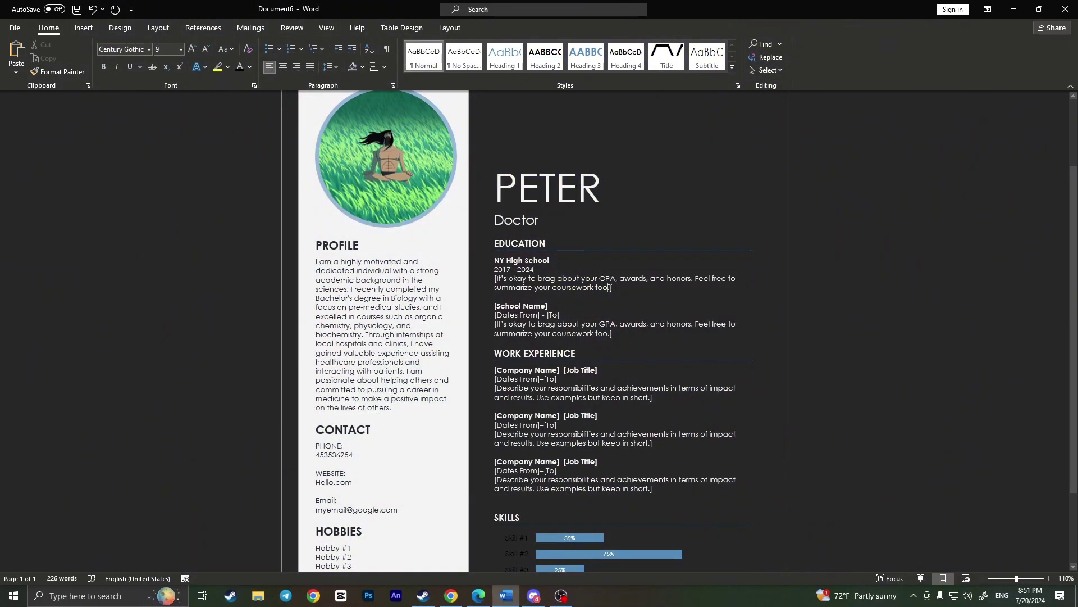
Delete the first school's placeholder description, leaving it empty.
left_click(534, 291)
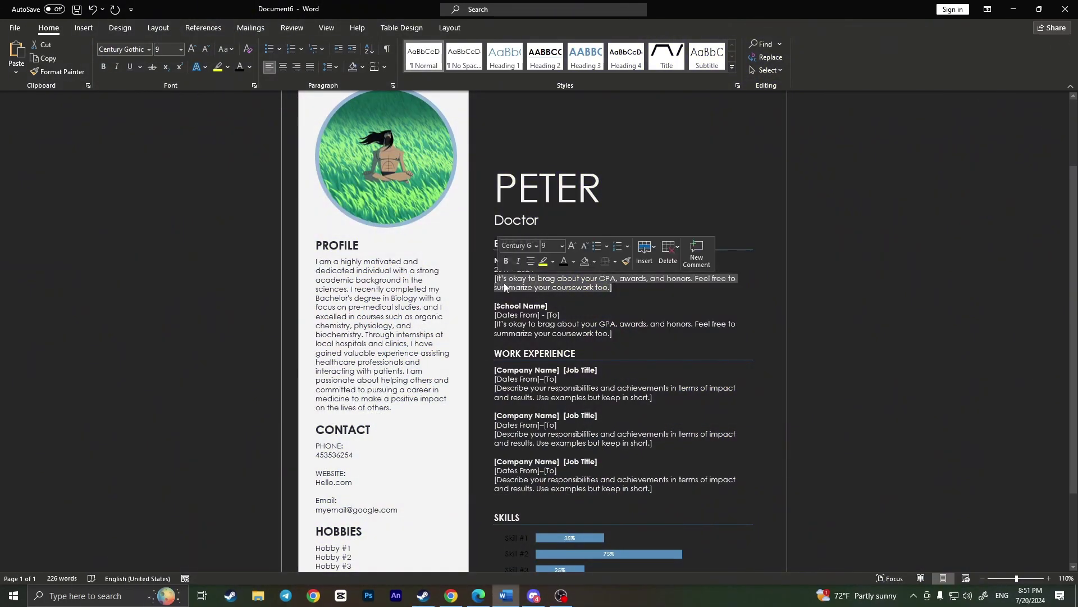
key("BackSpace")
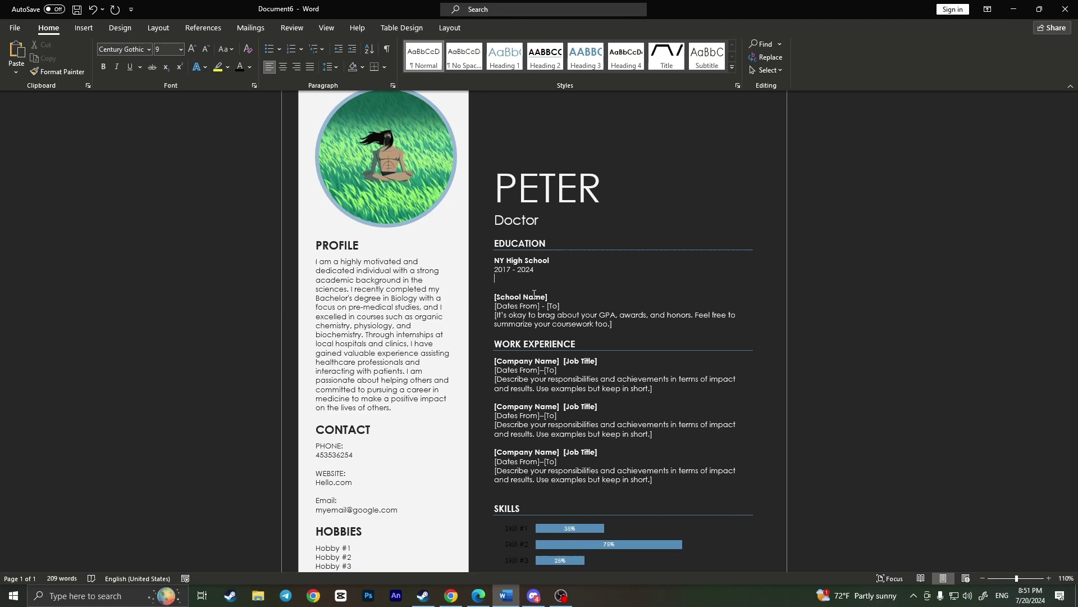
type("Exce")
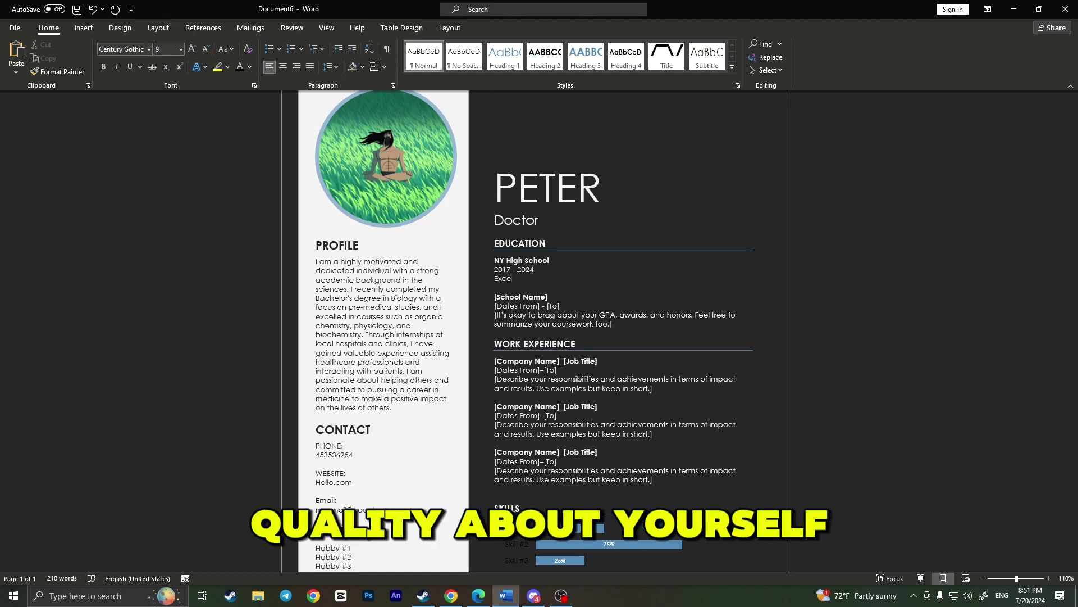
key("BackSpace")
key("BackSpace")
key("BackSpace")
key("BackSpace")
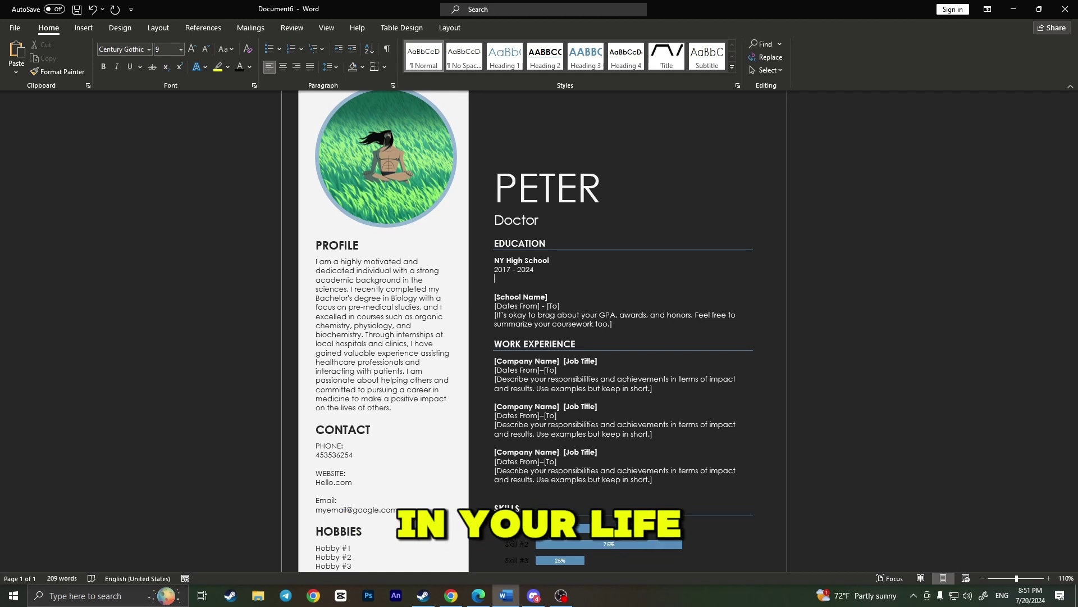
left_click(535, 296)
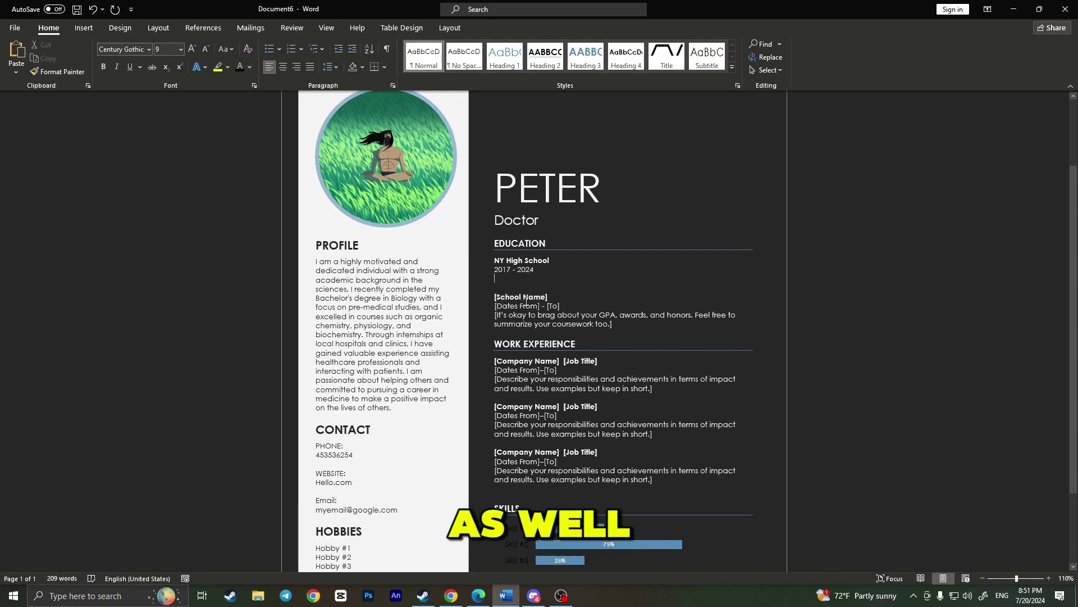
left_click(510, 316)
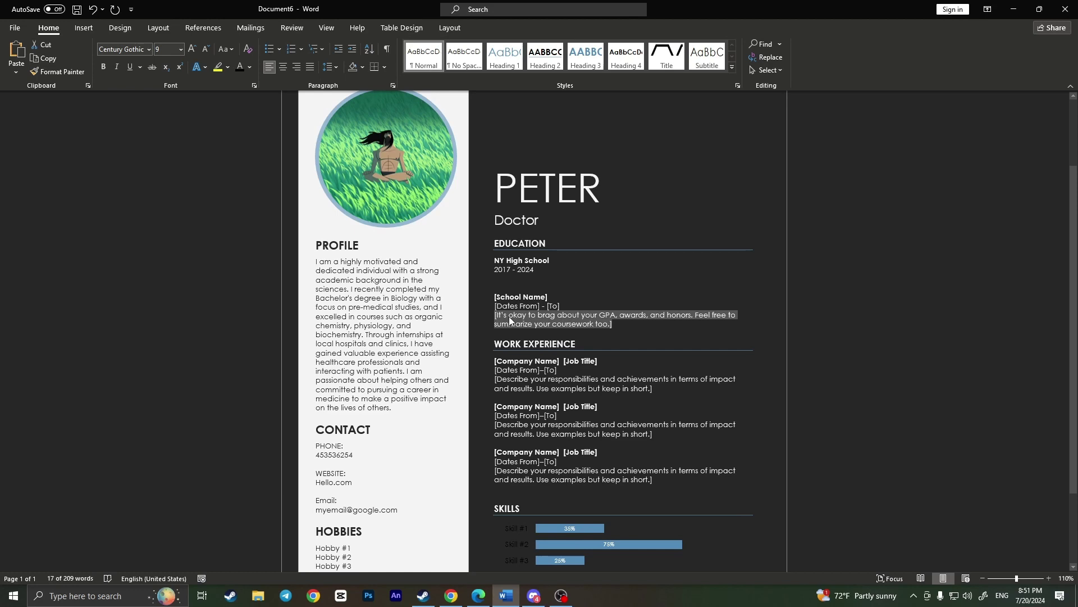
Enter Hospital as the company name and Doctor as the job title of the first job.
scroll(517, 297, "down", 3)
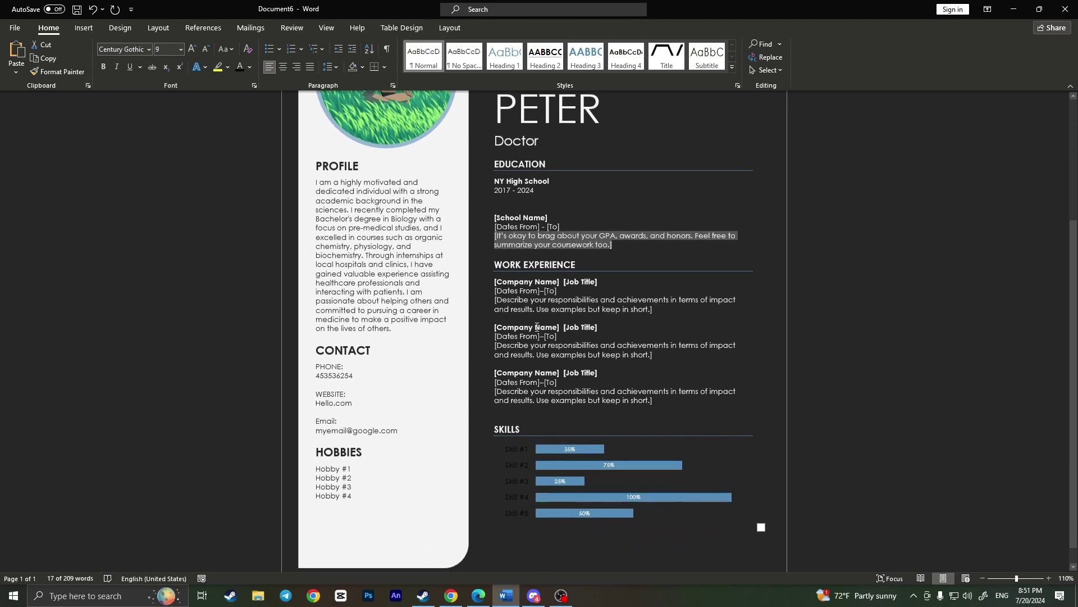
left_click(525, 275)
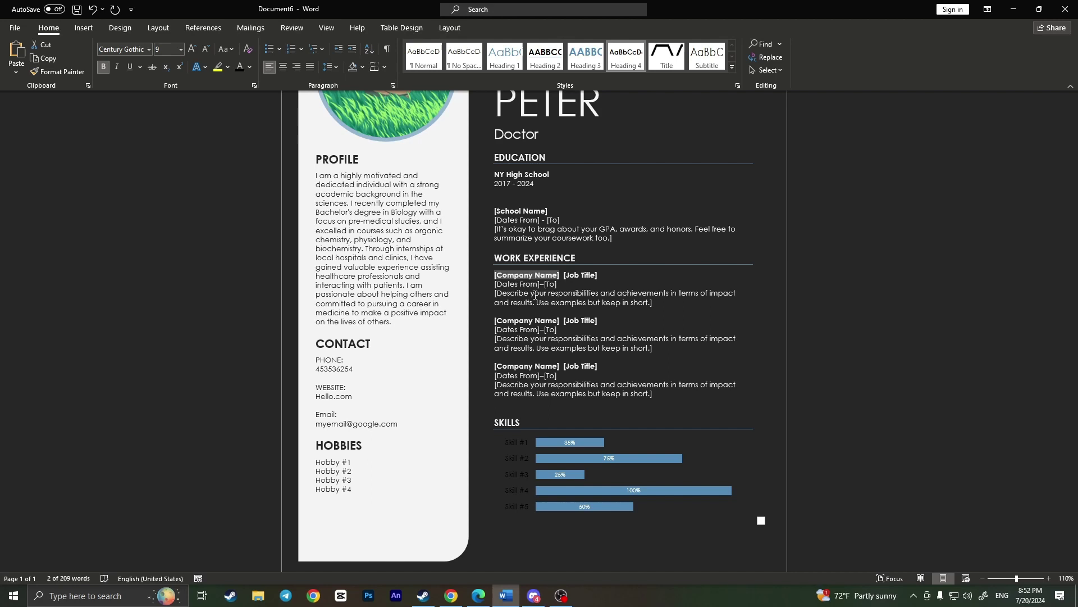
type("Hospital")
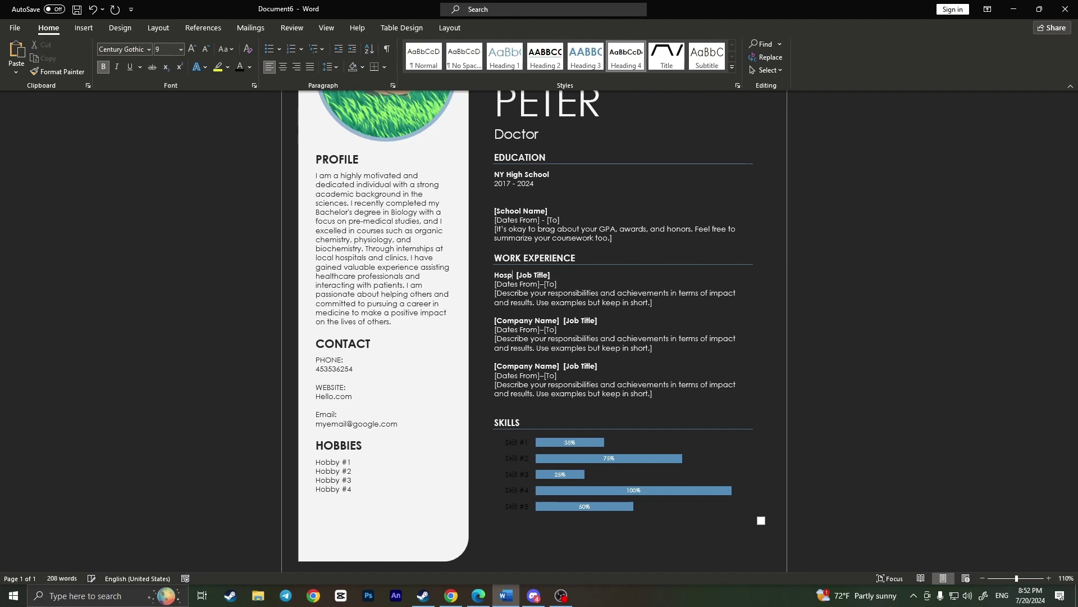
left_click(543, 274)
type("Doctor")
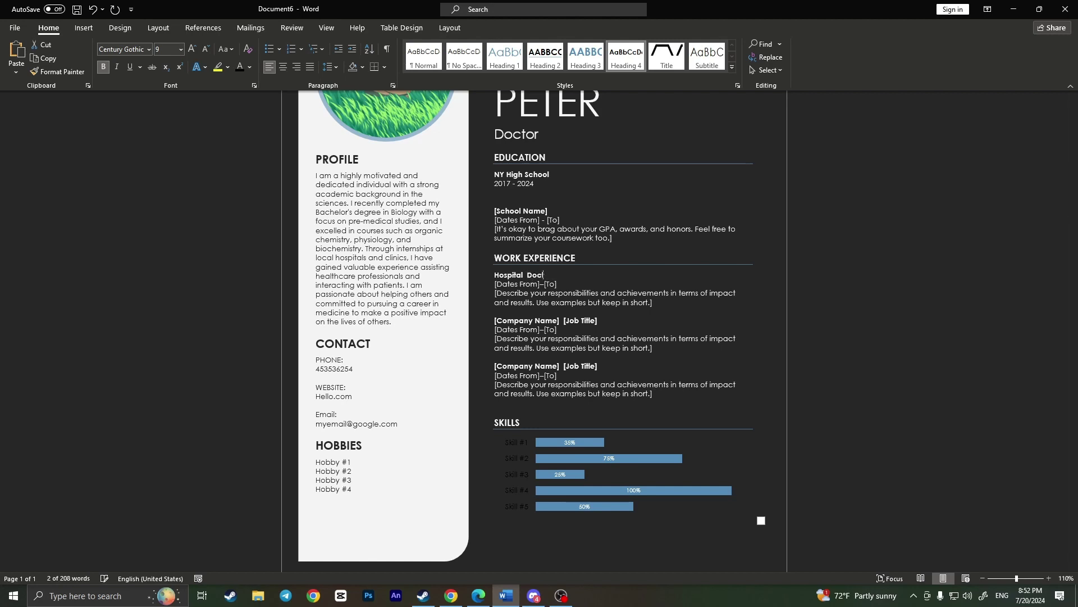
left_click(528, 293)
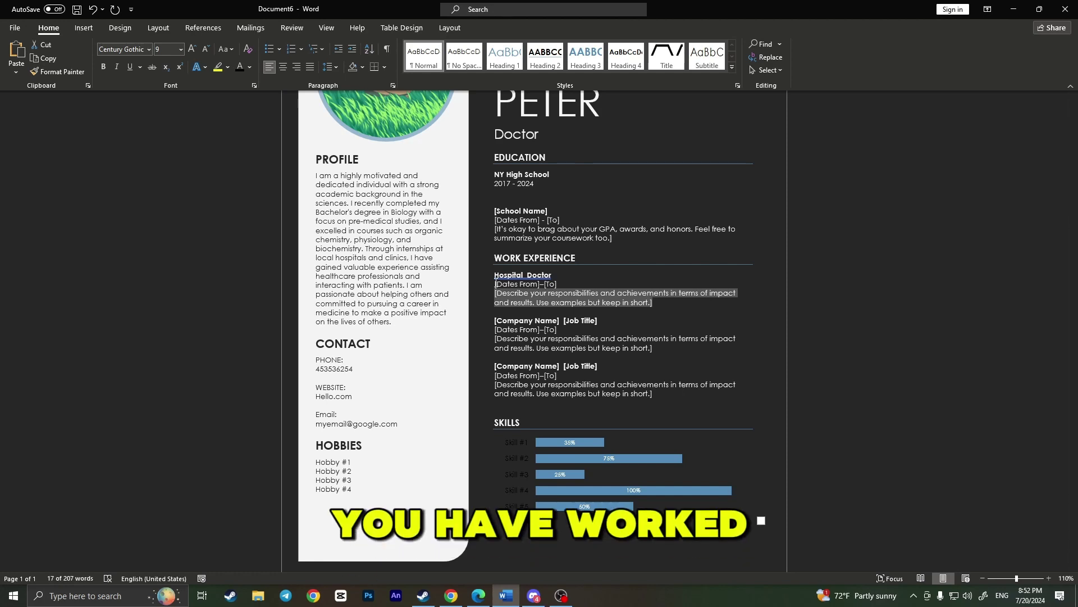
left_click(652, 395)
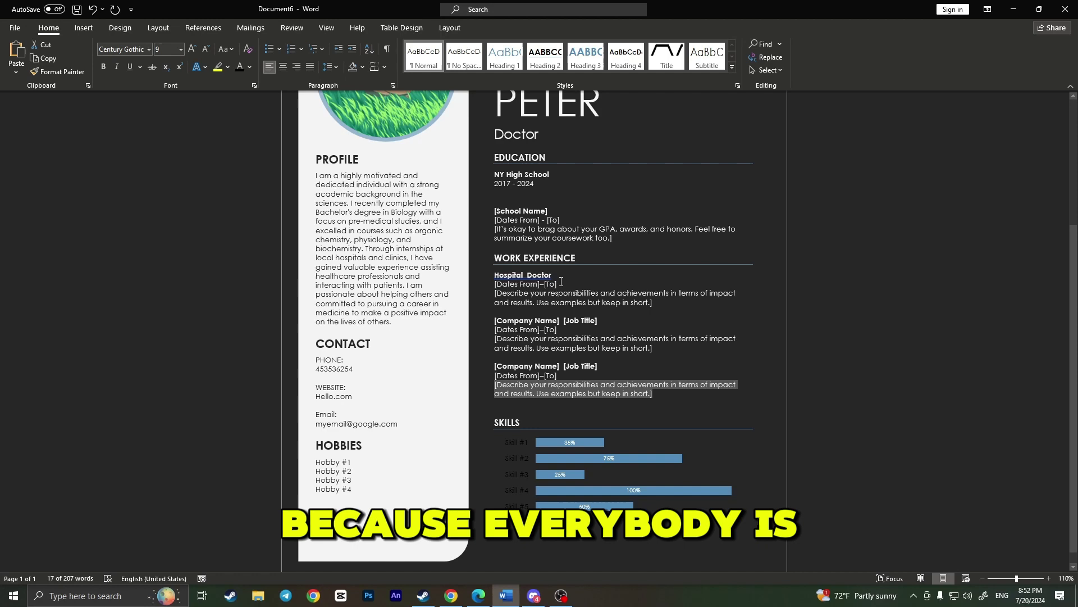
scroll(499, 289, "up", 1)
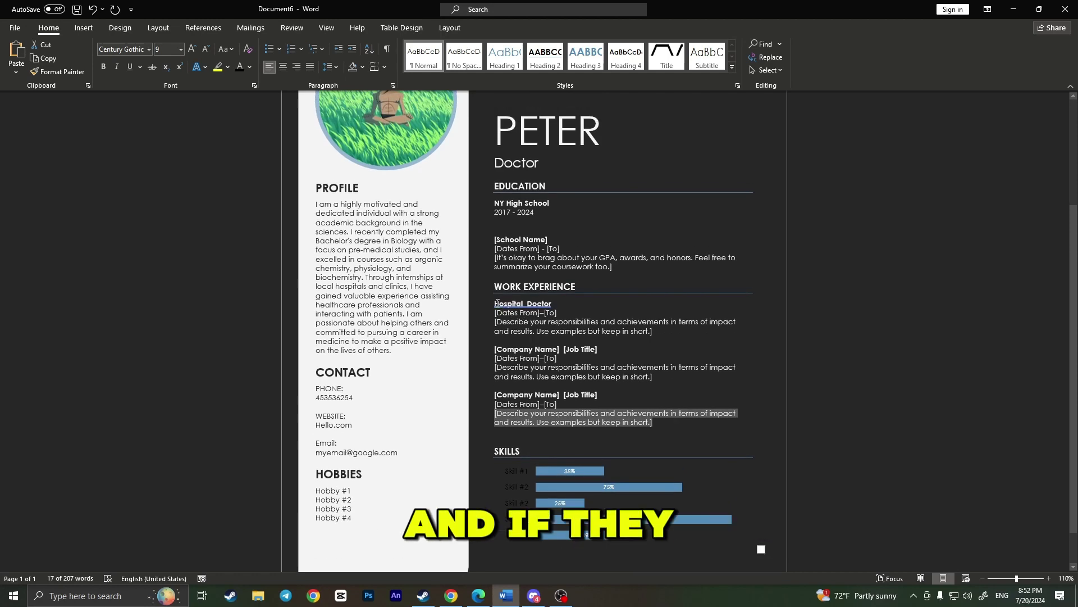
scroll(538, 364, "down", 1)
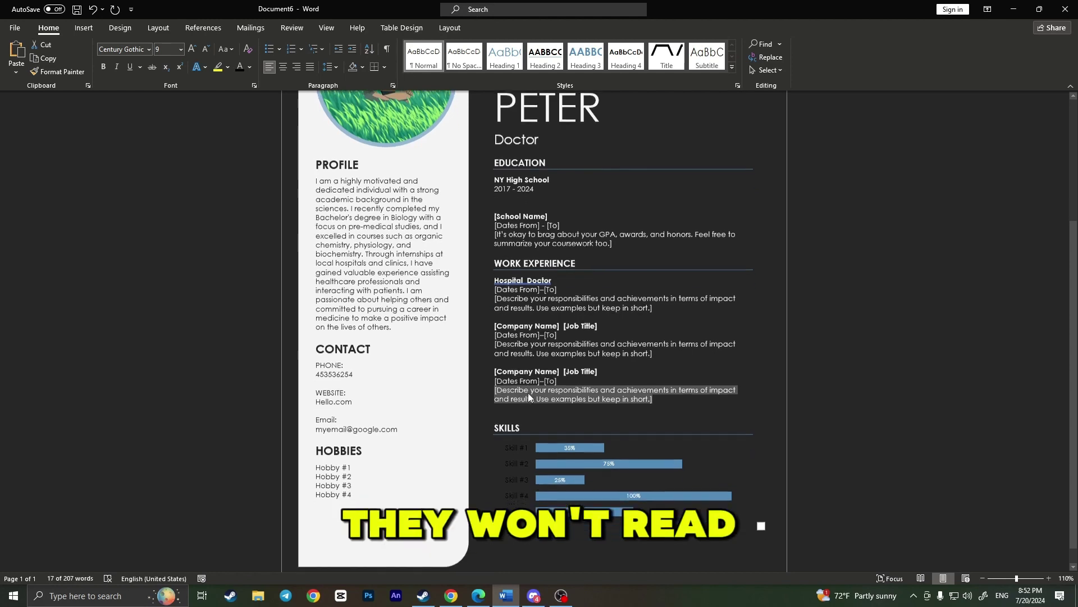
Write 'Discovered a new virus' as the Hospital Doctor job description.
left_click_drag(546, 287, 562, 287)
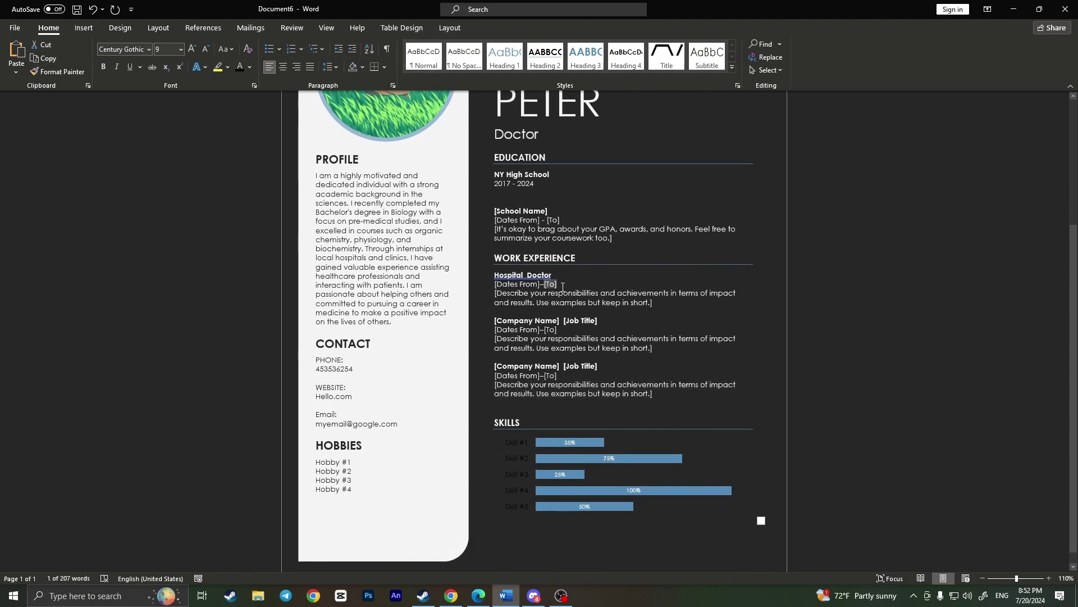
left_click(538, 285)
left_click(543, 302)
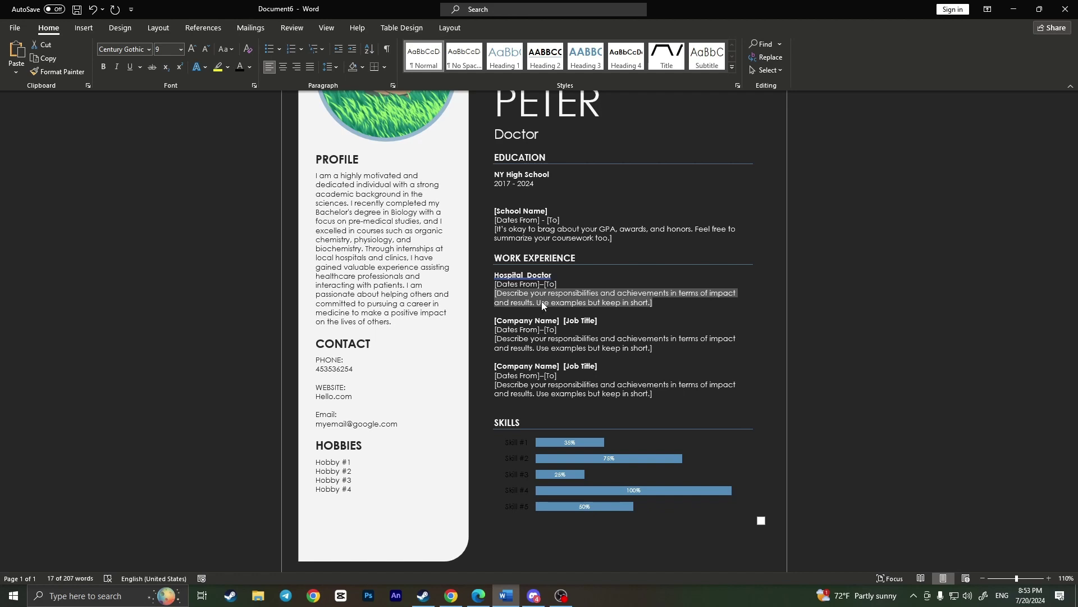
type("Discove")
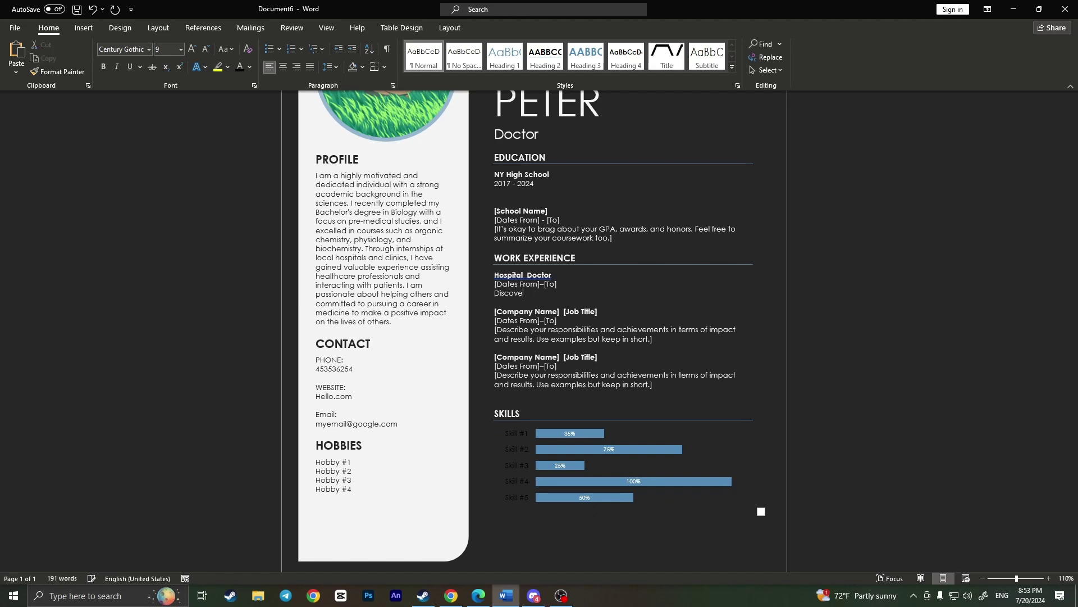
type("red a new virus")
scroll(529, 315, "down", 1)
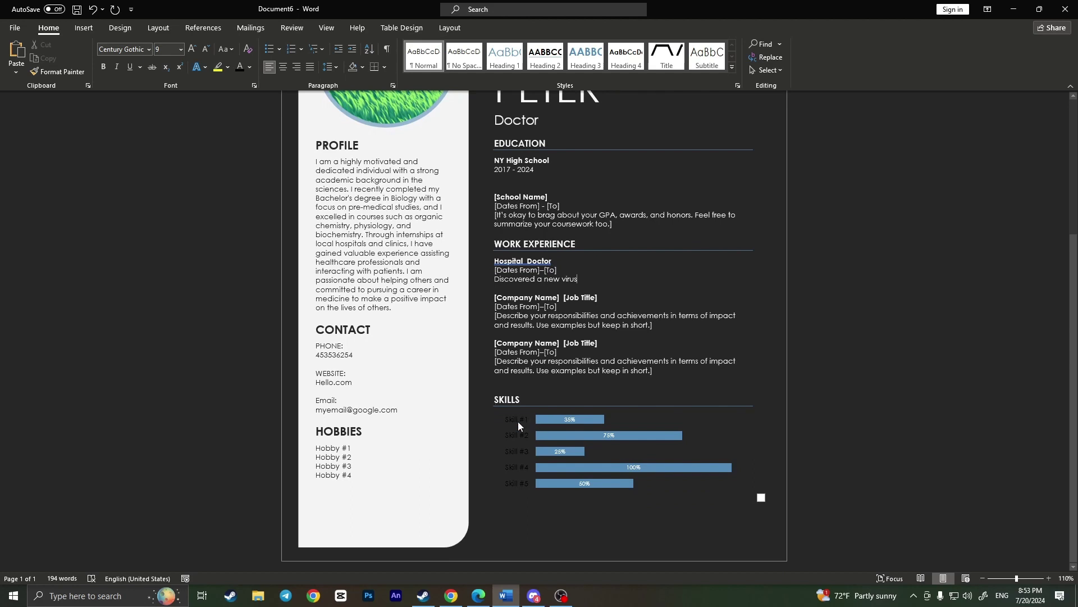
double_click(518, 421)
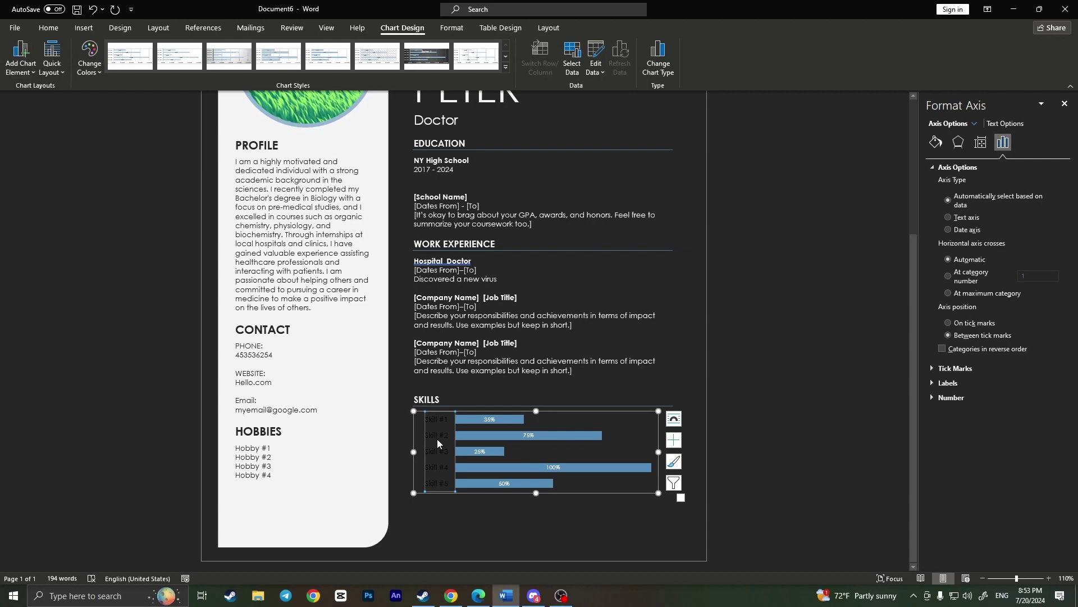
left_click(447, 519)
left_click(435, 425)
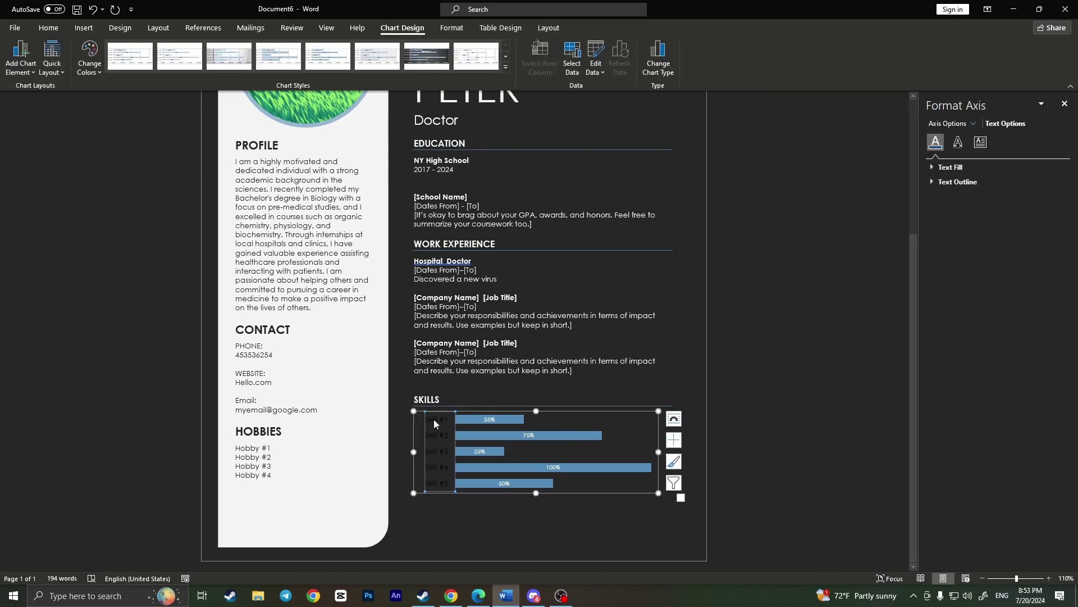
right_click(432, 424)
key("Escape")
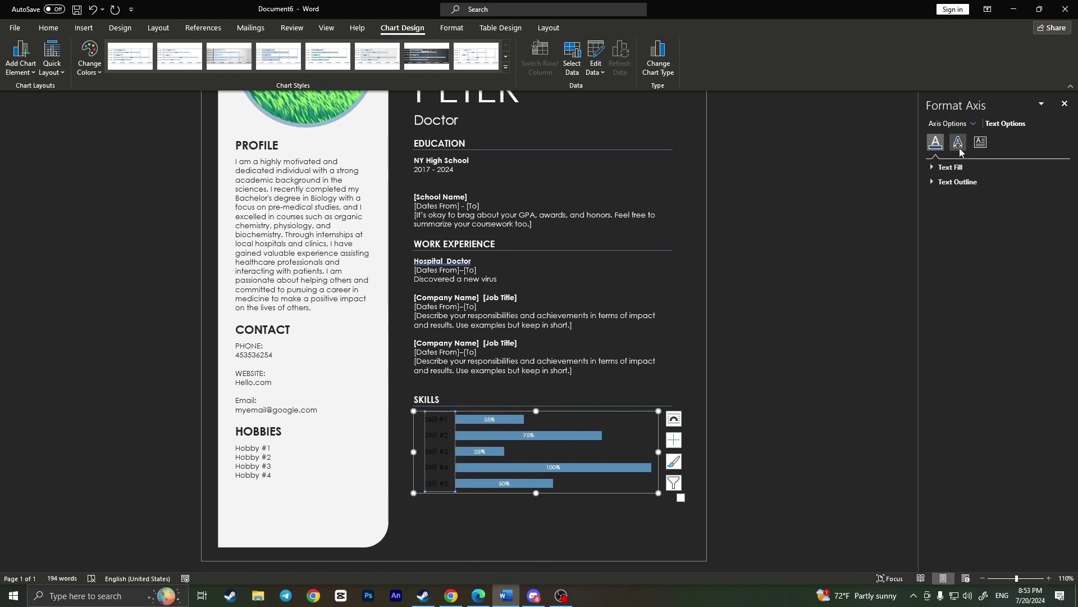
left_click(958, 142)
left_click(980, 142)
left_click(521, 422)
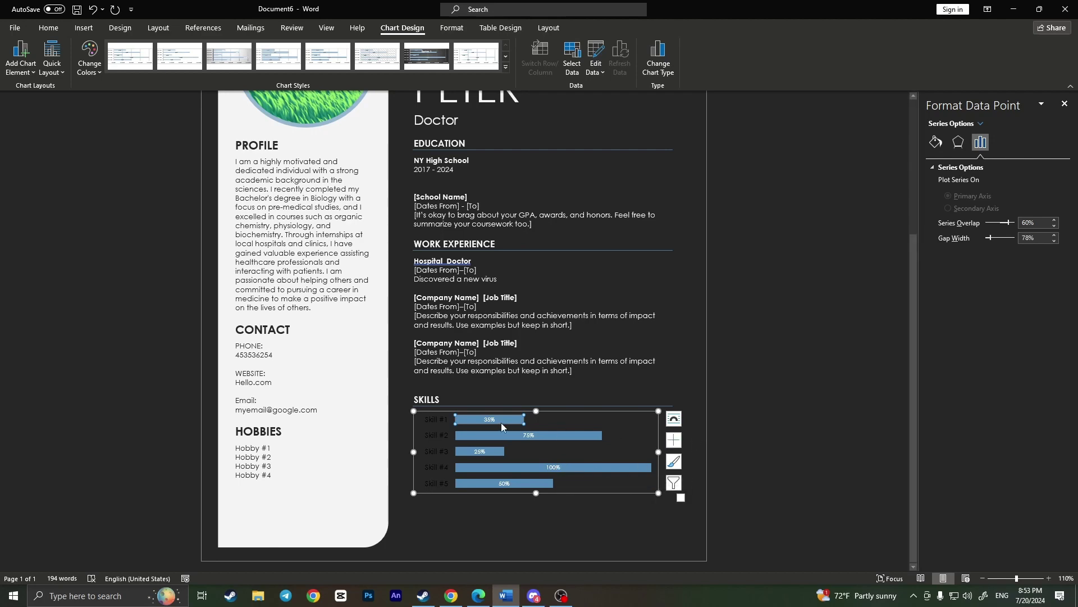
scroll(695, 316, "up", 3)
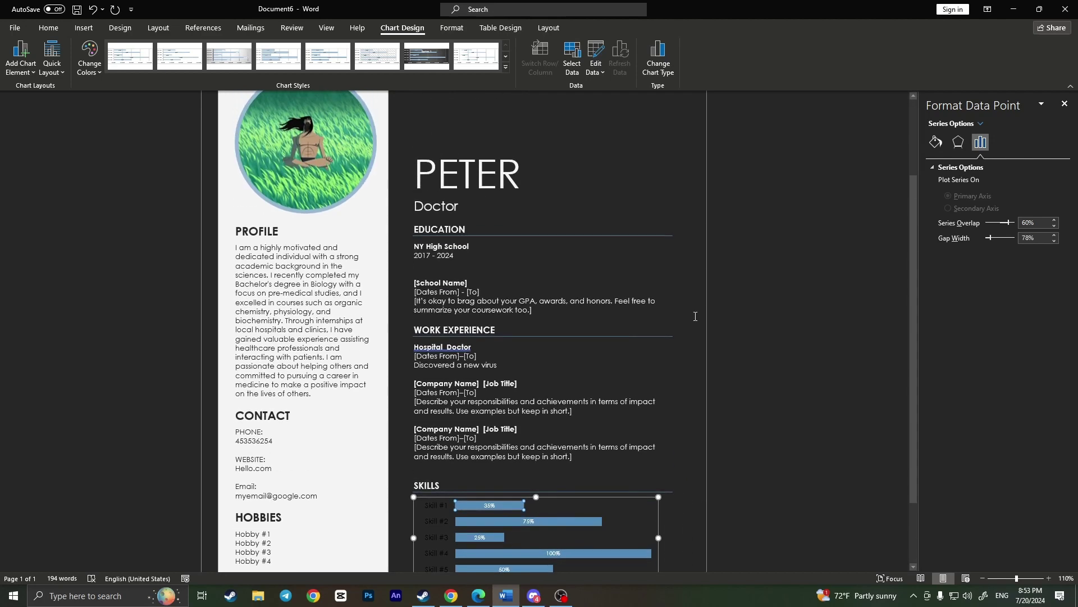
left_click(1064, 103)
scroll(744, 356, "down", 2)
scroll(740, 359, "down", 2)
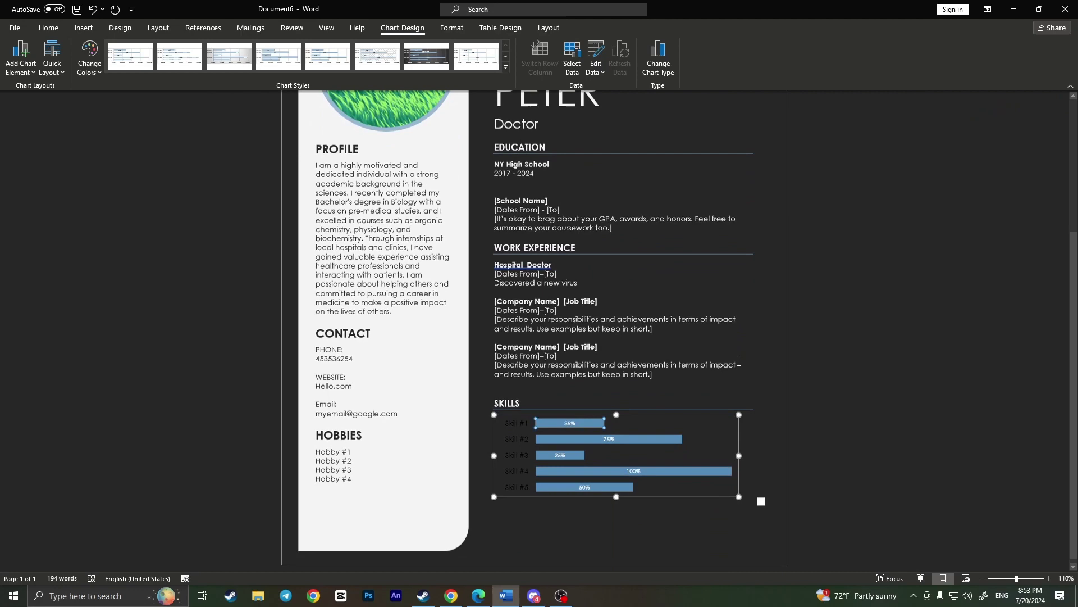
scroll(786, 388, "up", 3)
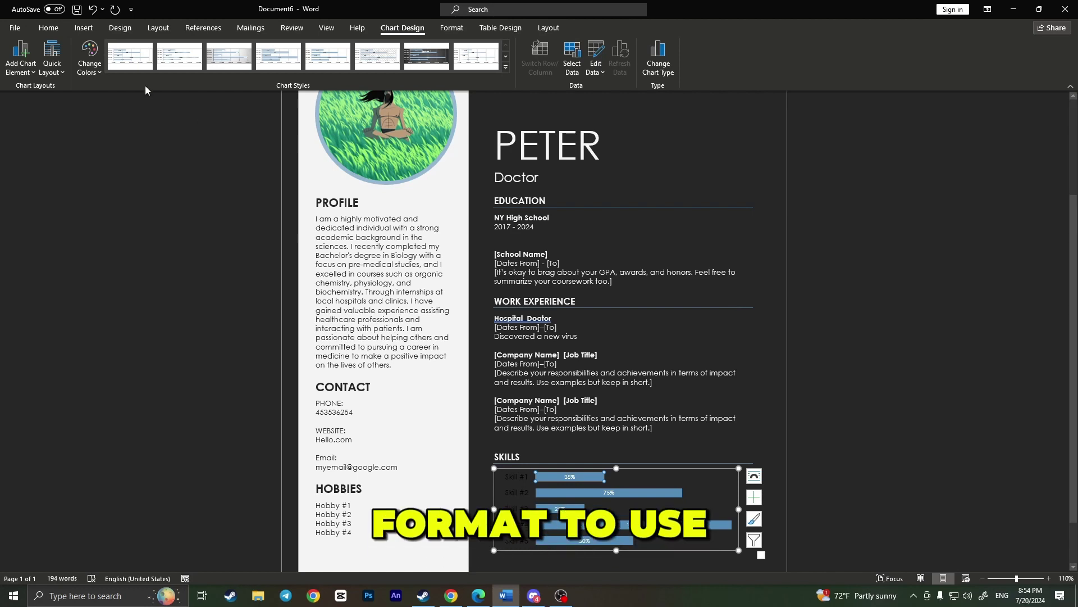
Save a copy of the résumé as Peter in Documents with PDF as the file type.
scroll(275, 258, "up", 1)
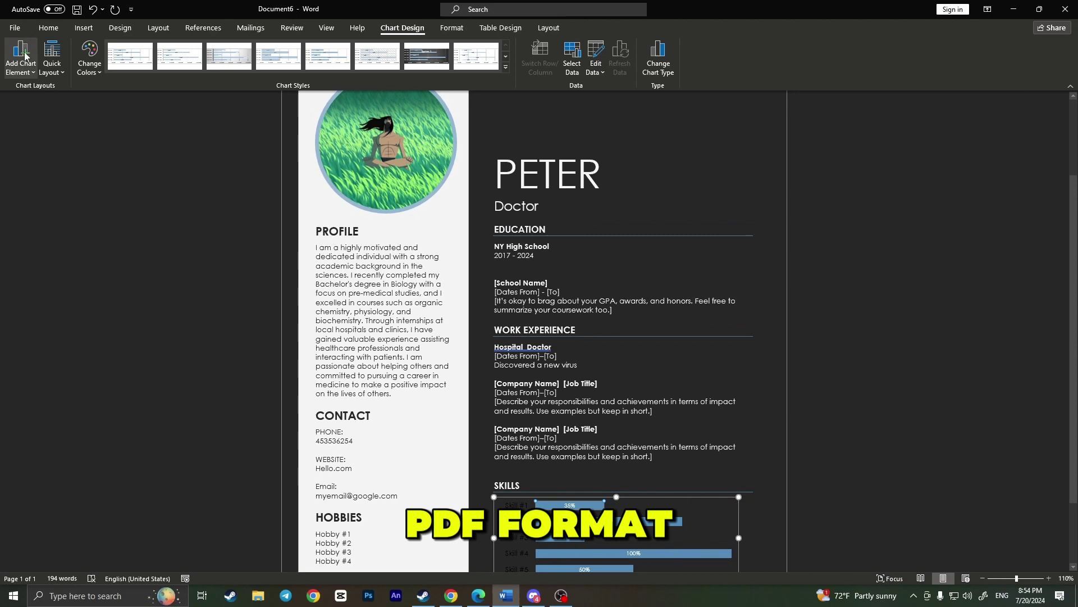
left_click(11, 31)
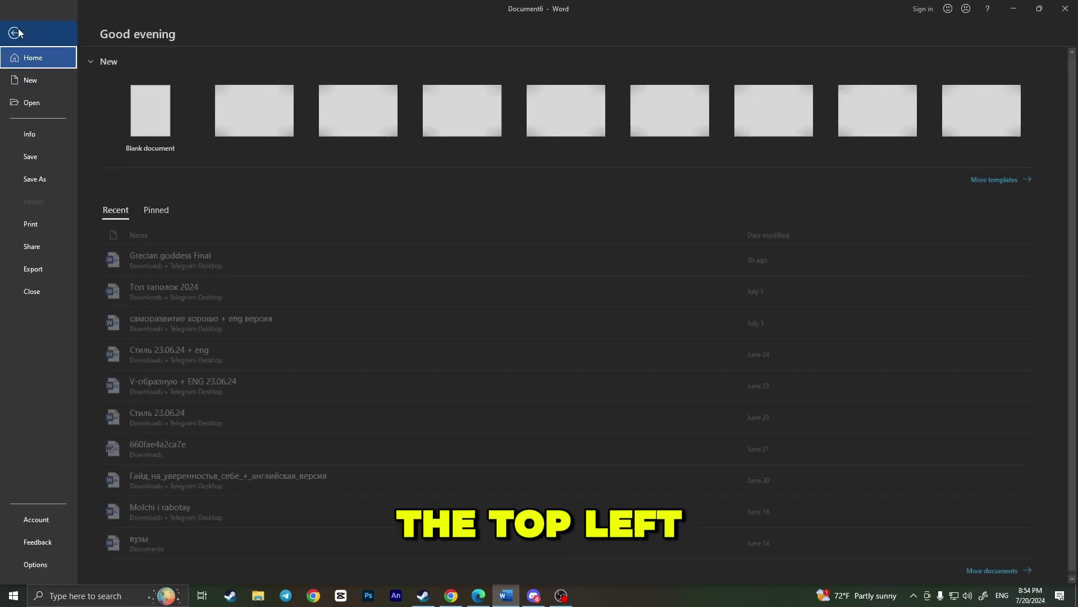
left_click(46, 178)
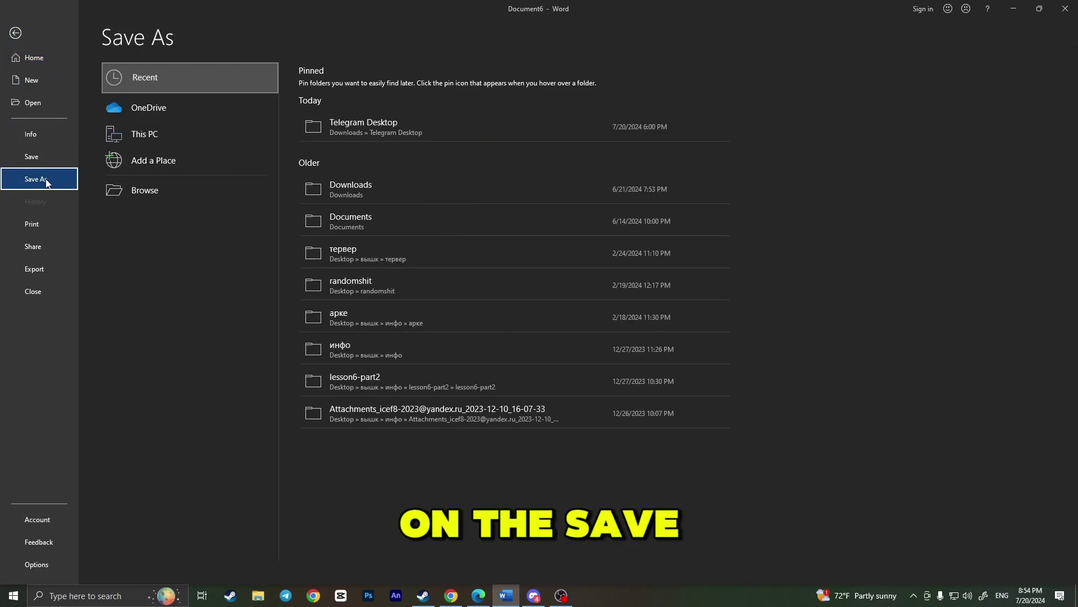
left_click(150, 189)
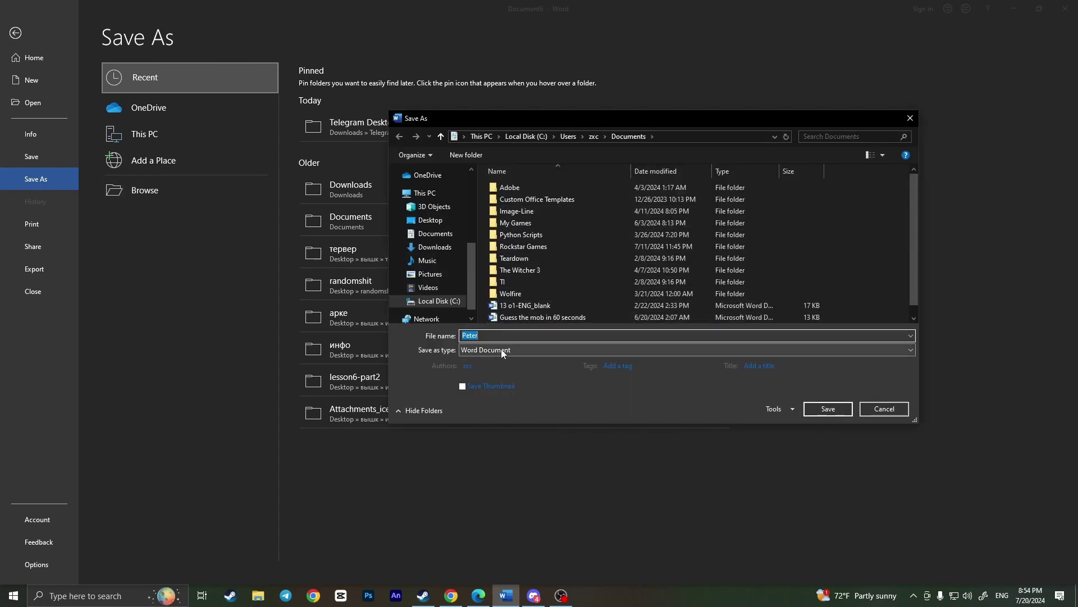
left_click(502, 350)
left_click(502, 351)
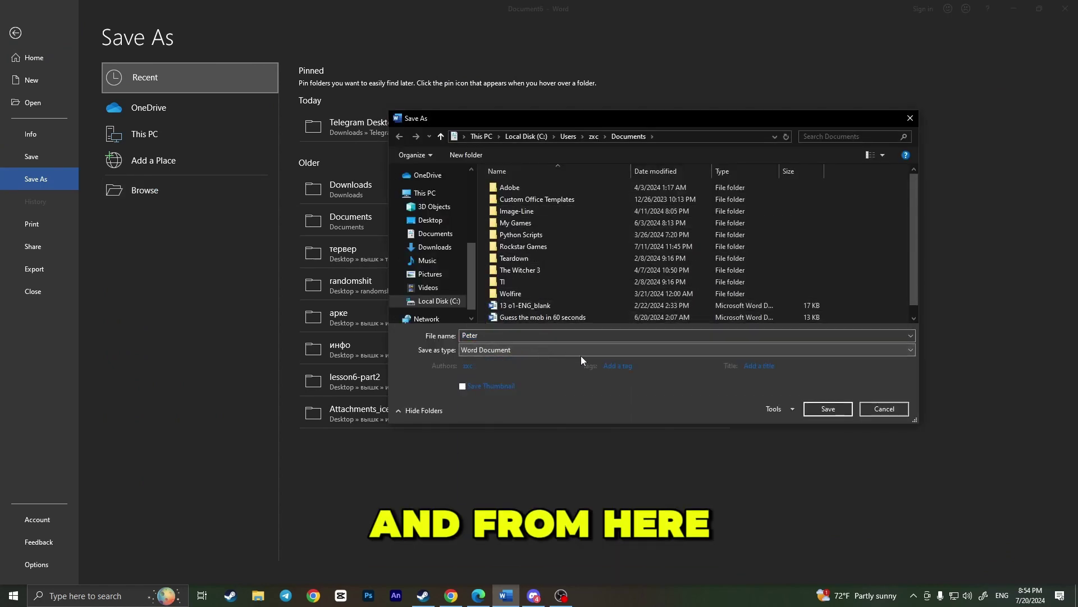
left_click(621, 349)
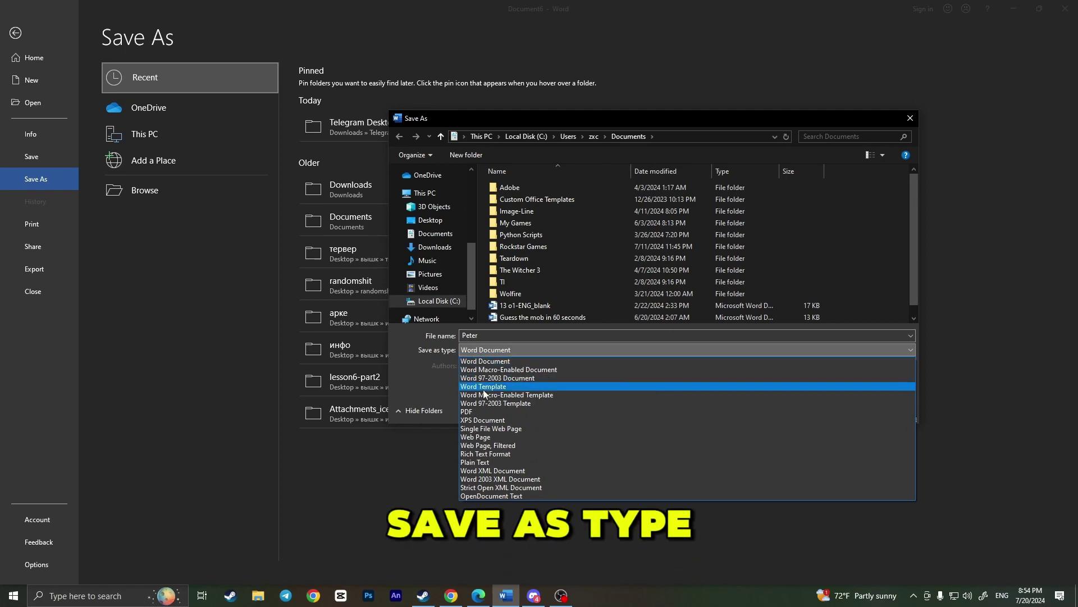
left_click(487, 411)
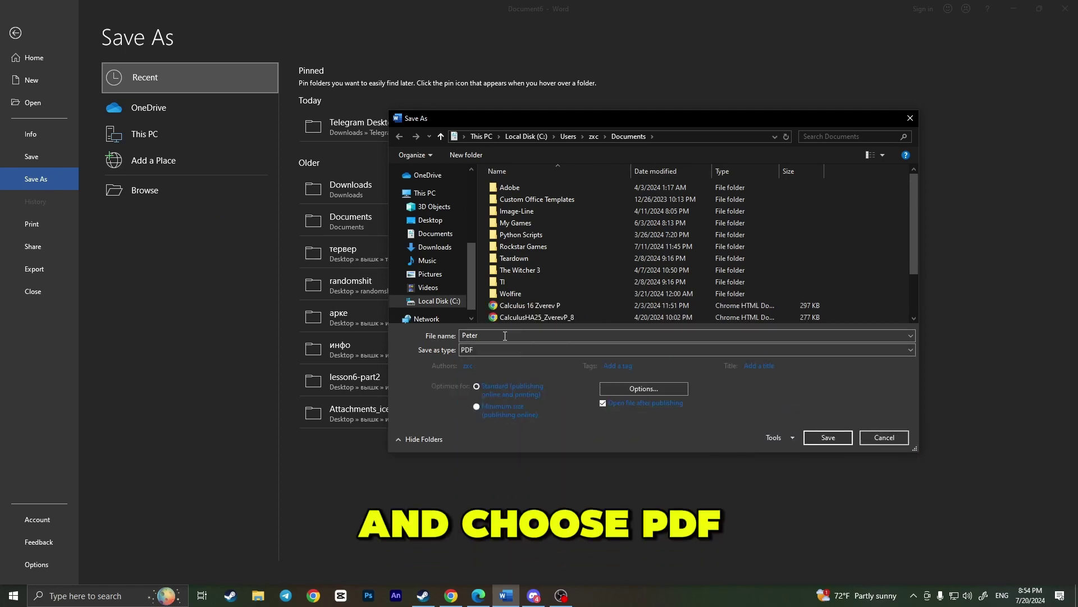
left_click(828, 437)
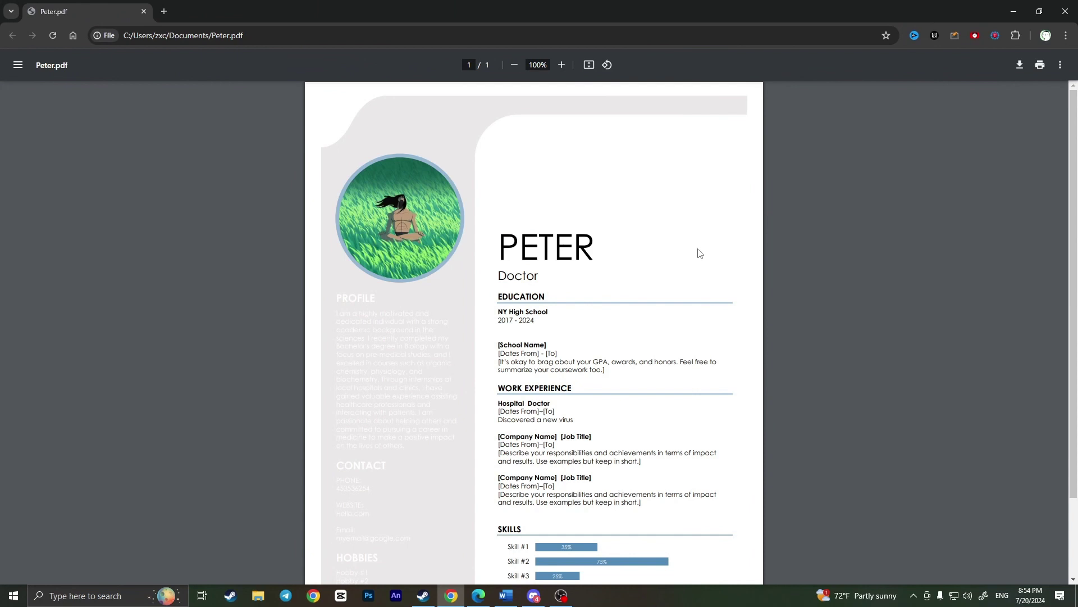
Scroll through the exported Peter.pdf in Chrome to review the résumé.
scroll(692, 264, "down", 2)
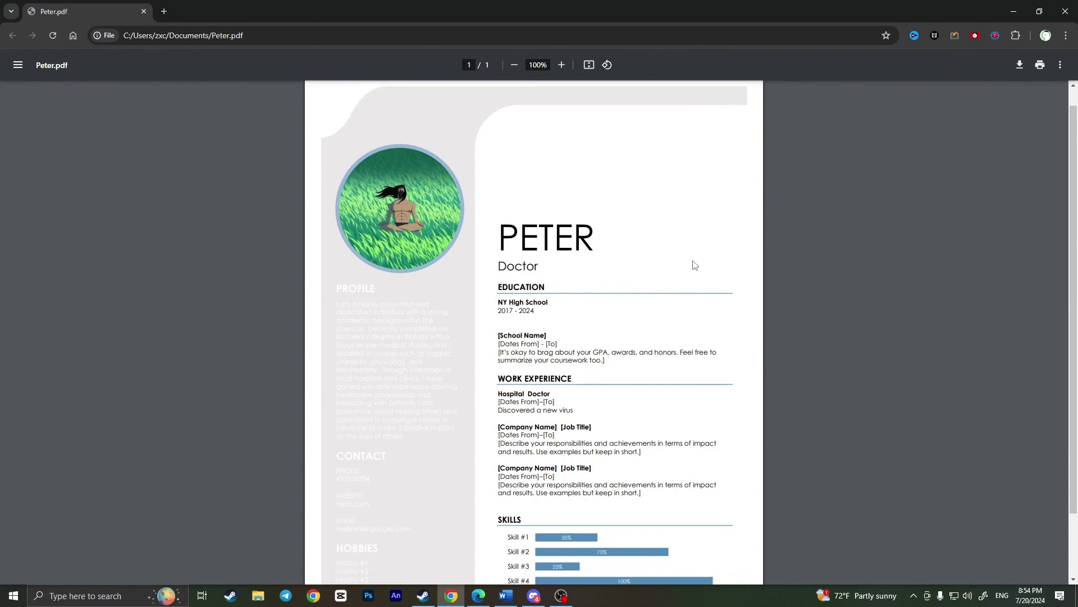
scroll(694, 272, "up", 2)
scroll(680, 288, "down", 2)
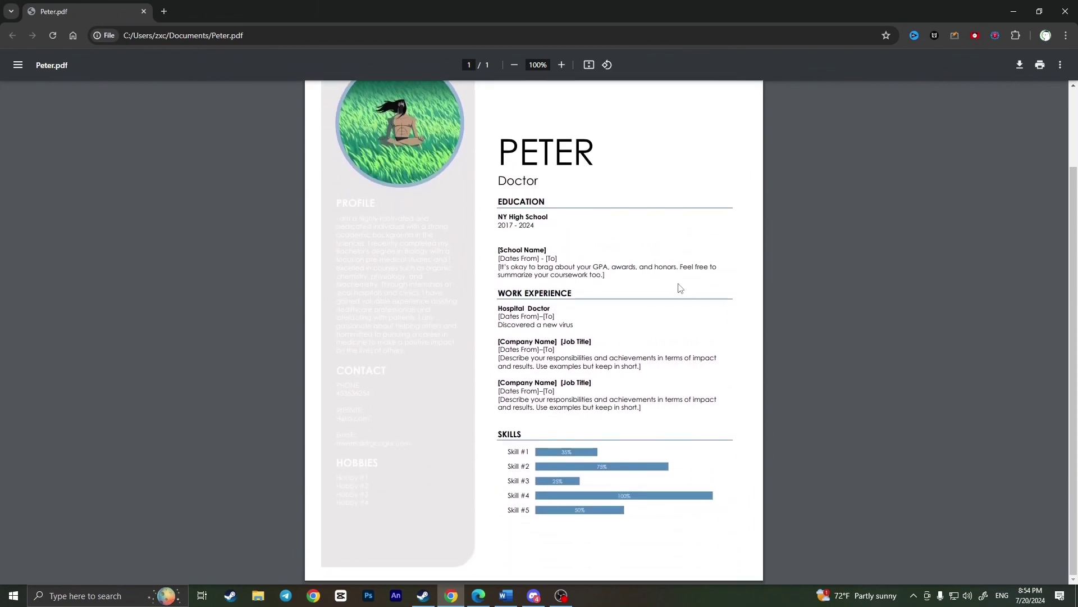
scroll(678, 291, "up", 2)
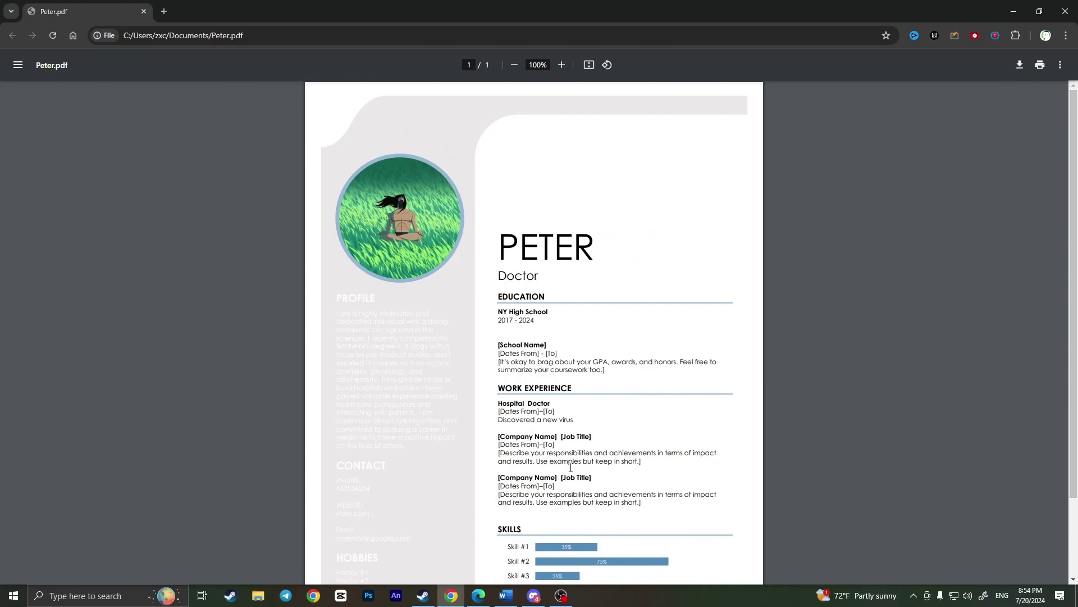
left_click(503, 597)
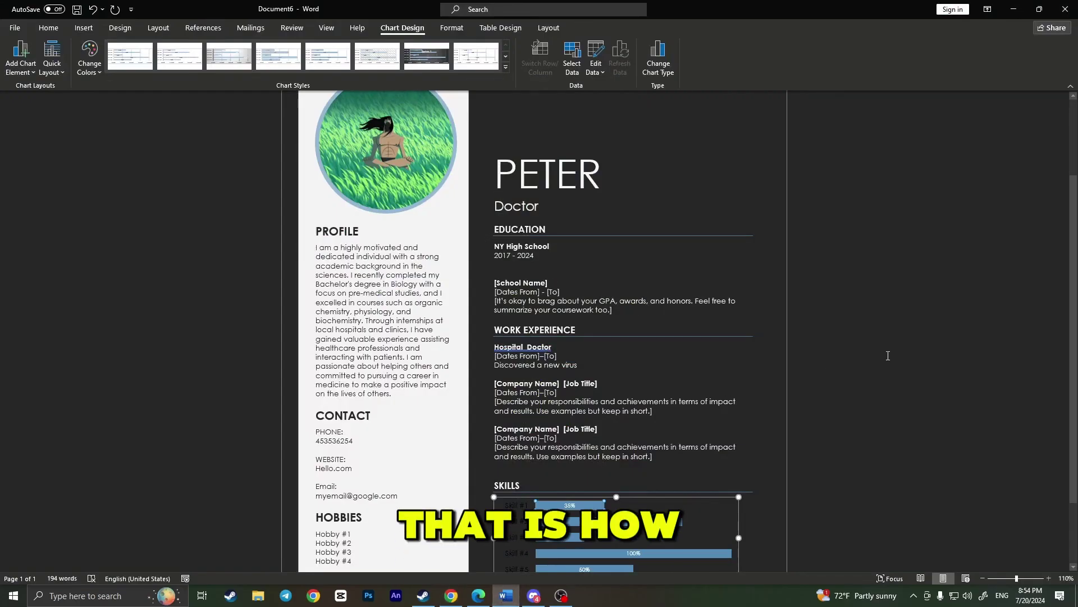